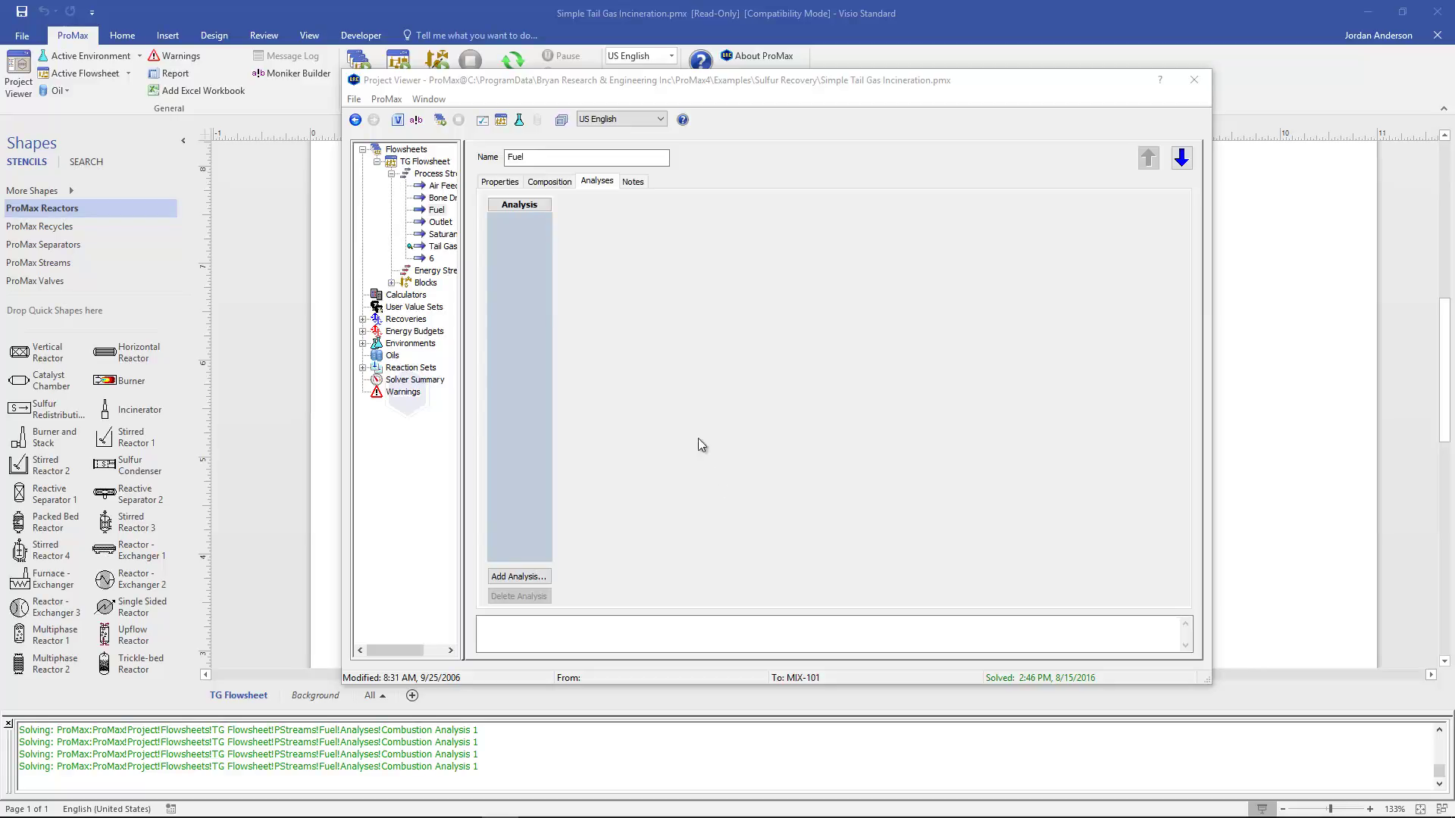
Attach Combustion Analysis 1 to the Fuel stream and solve it, giving 15.9879 lbmol/h required combustion oxygen
left_click(518, 576)
left_click(709, 331)
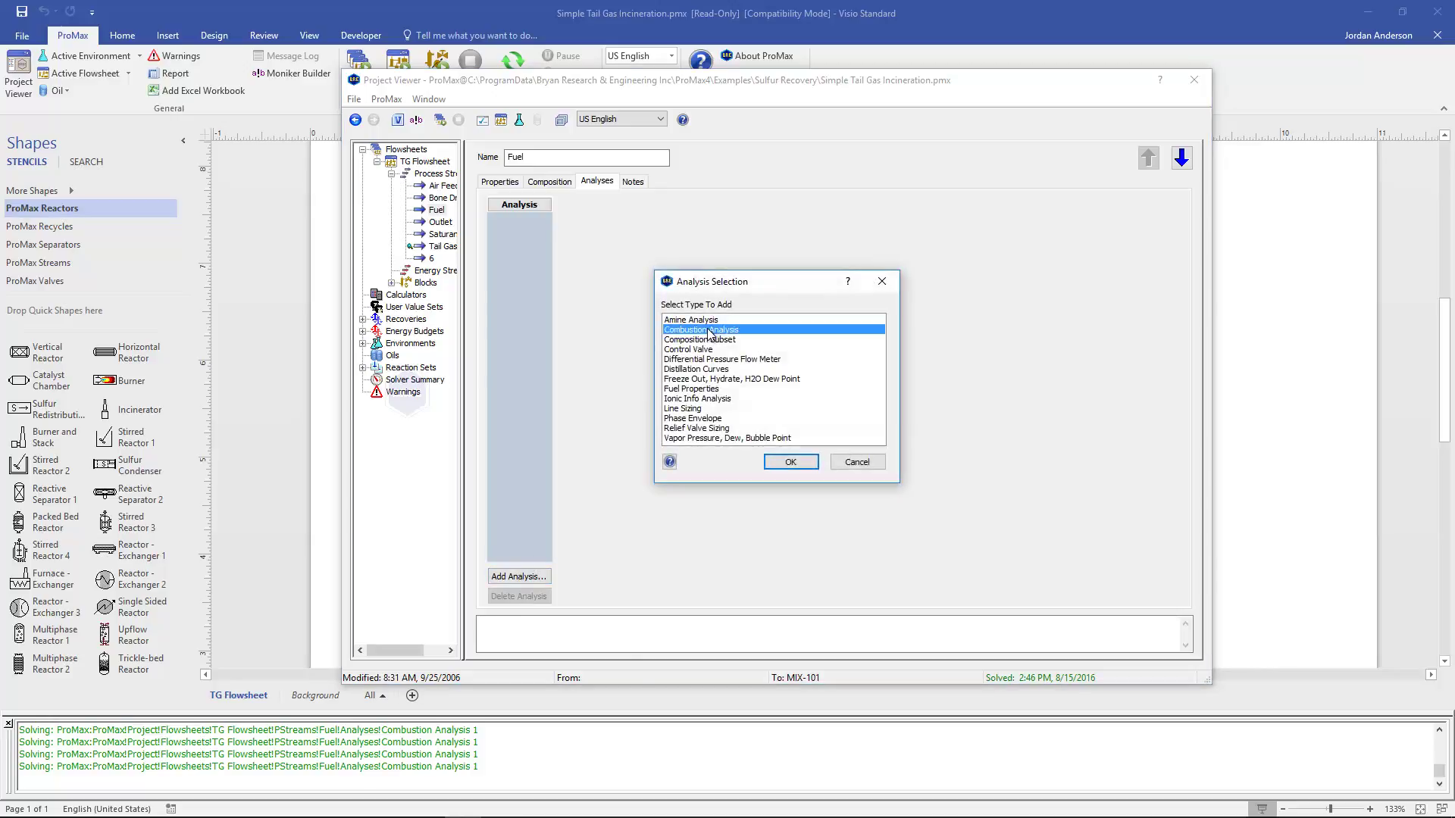
left_click(790, 461)
left_click(671, 288)
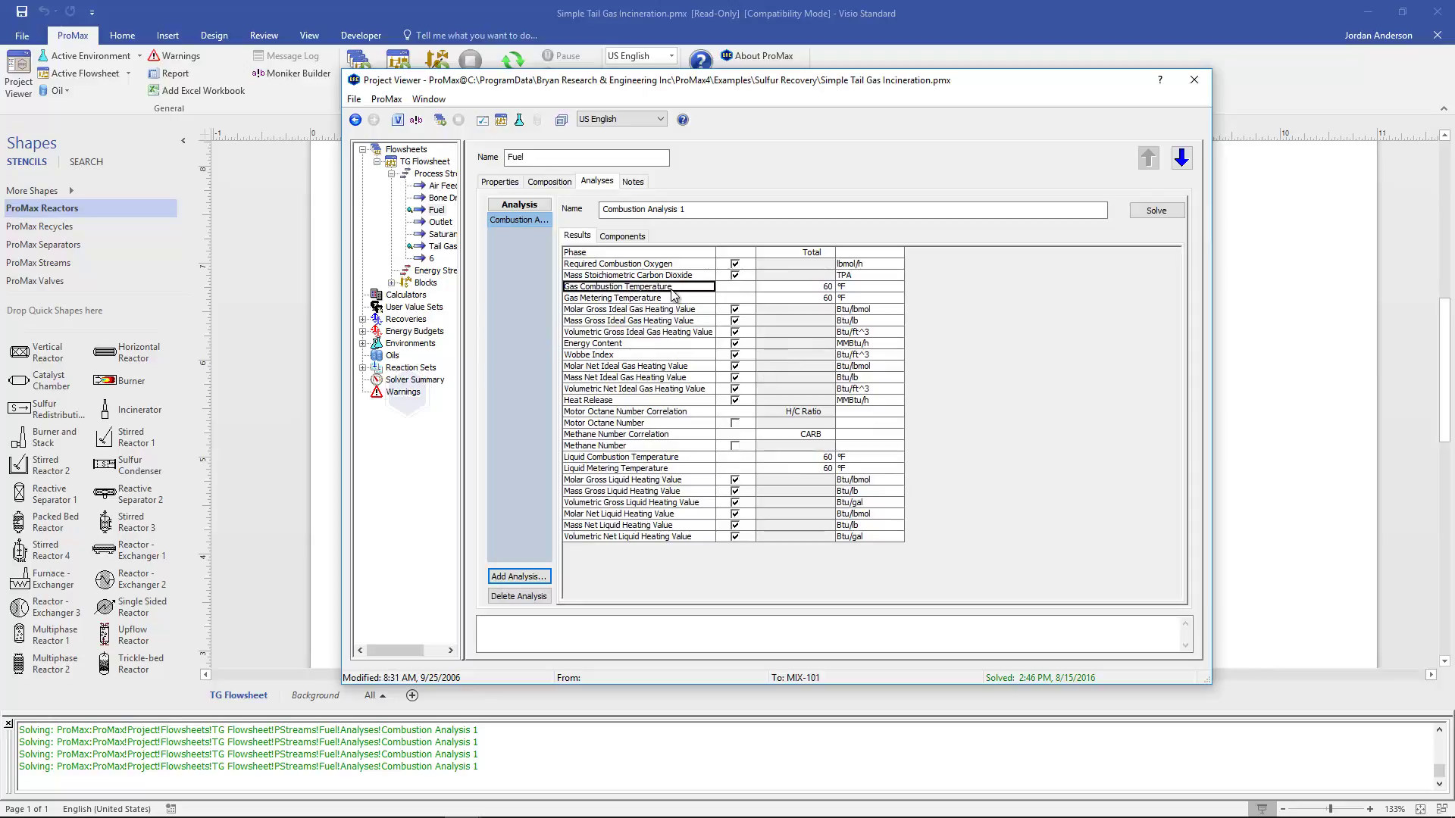
scroll(671, 288, "up", 4)
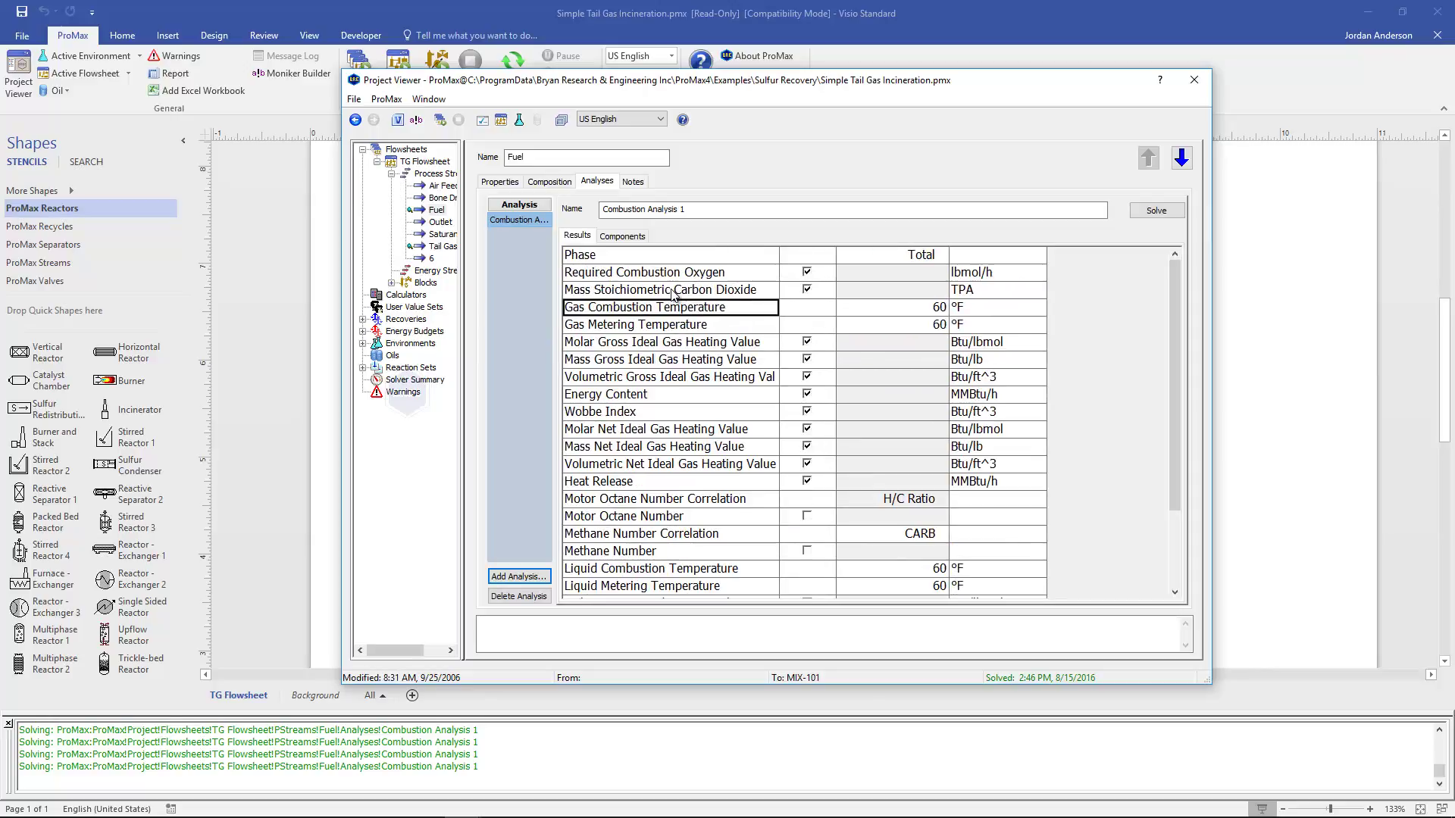
left_click(1156, 210)
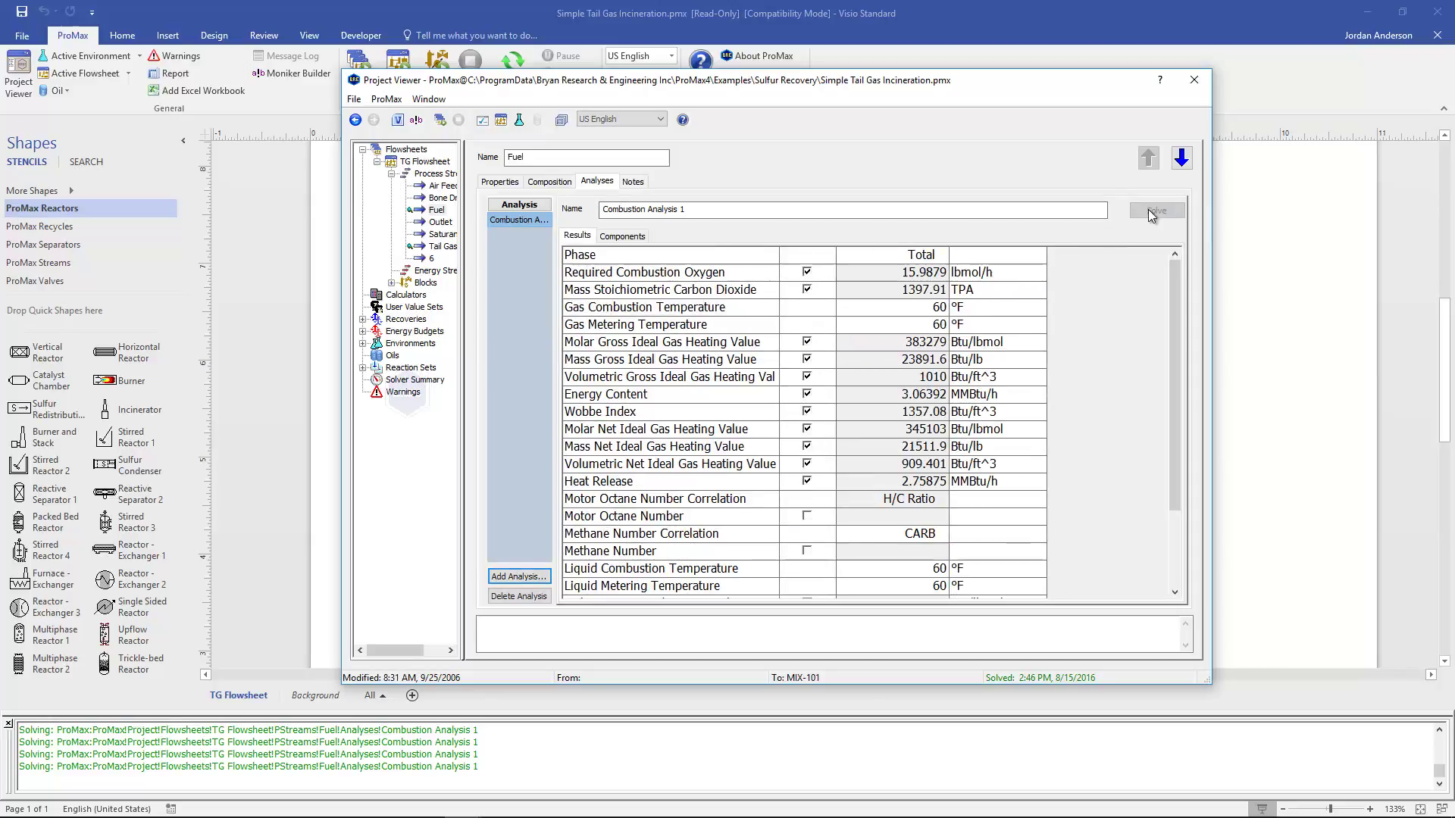
left_click(684, 260)
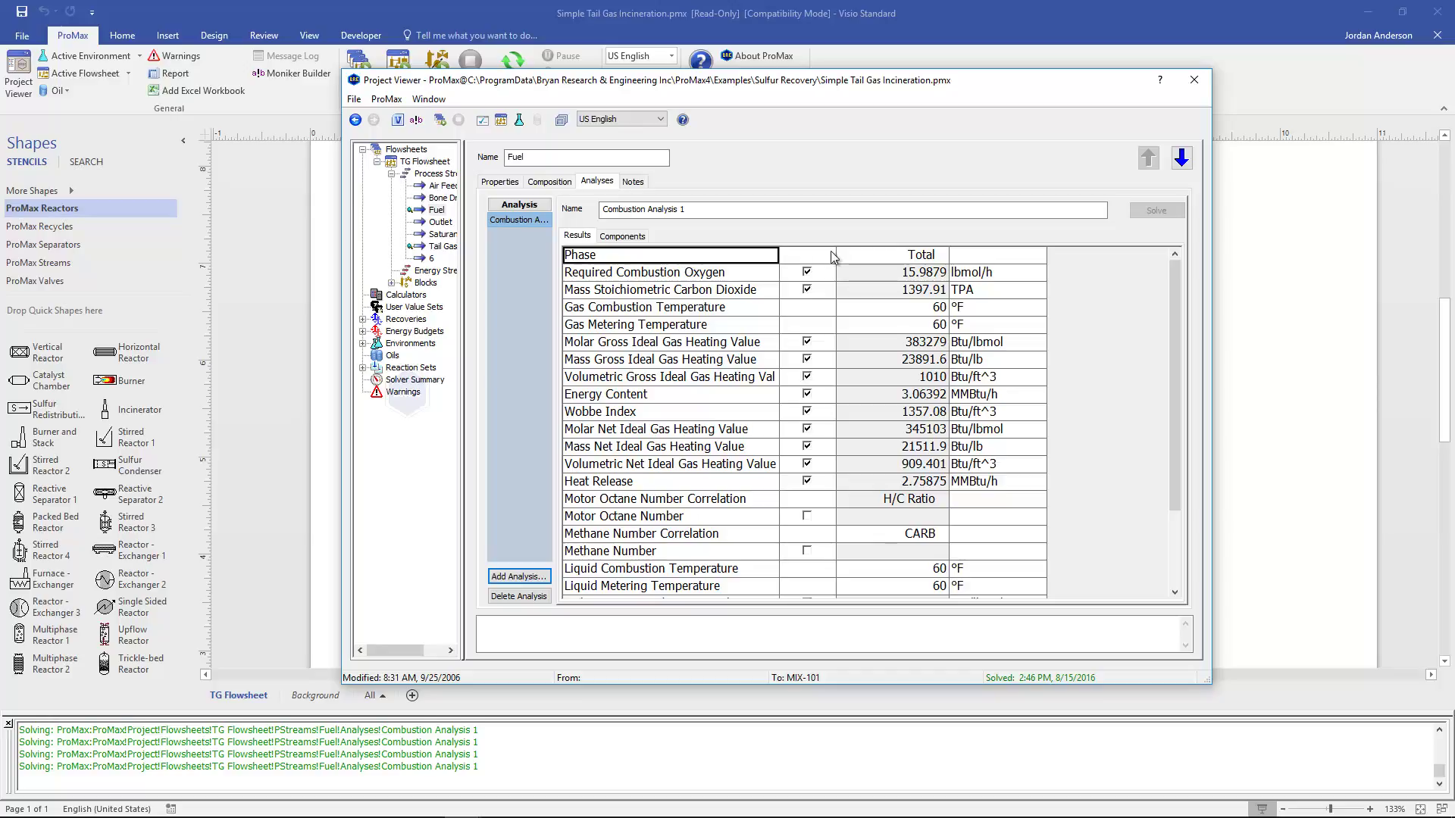
left_click(853, 256)
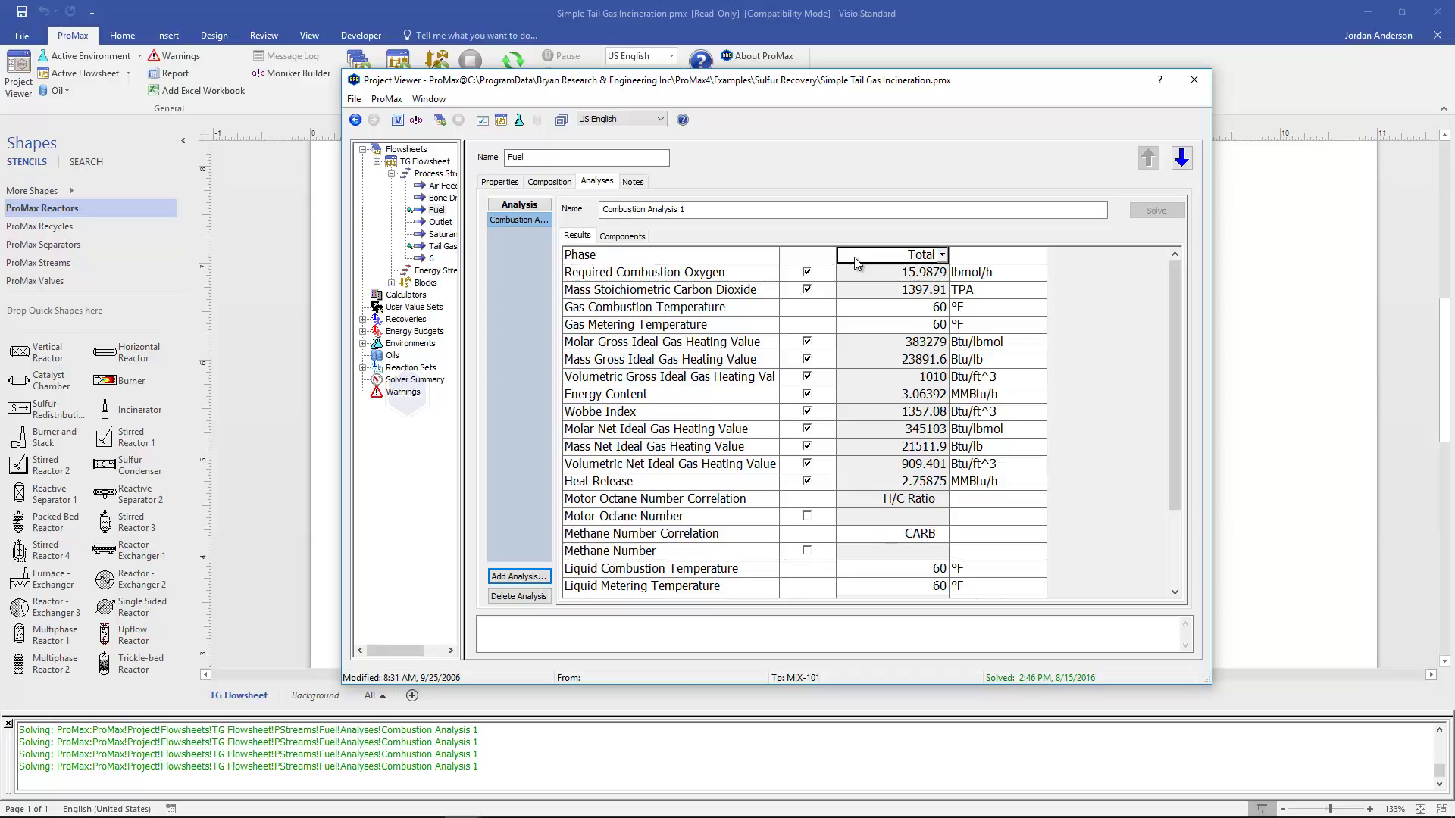
left_click(761, 273)
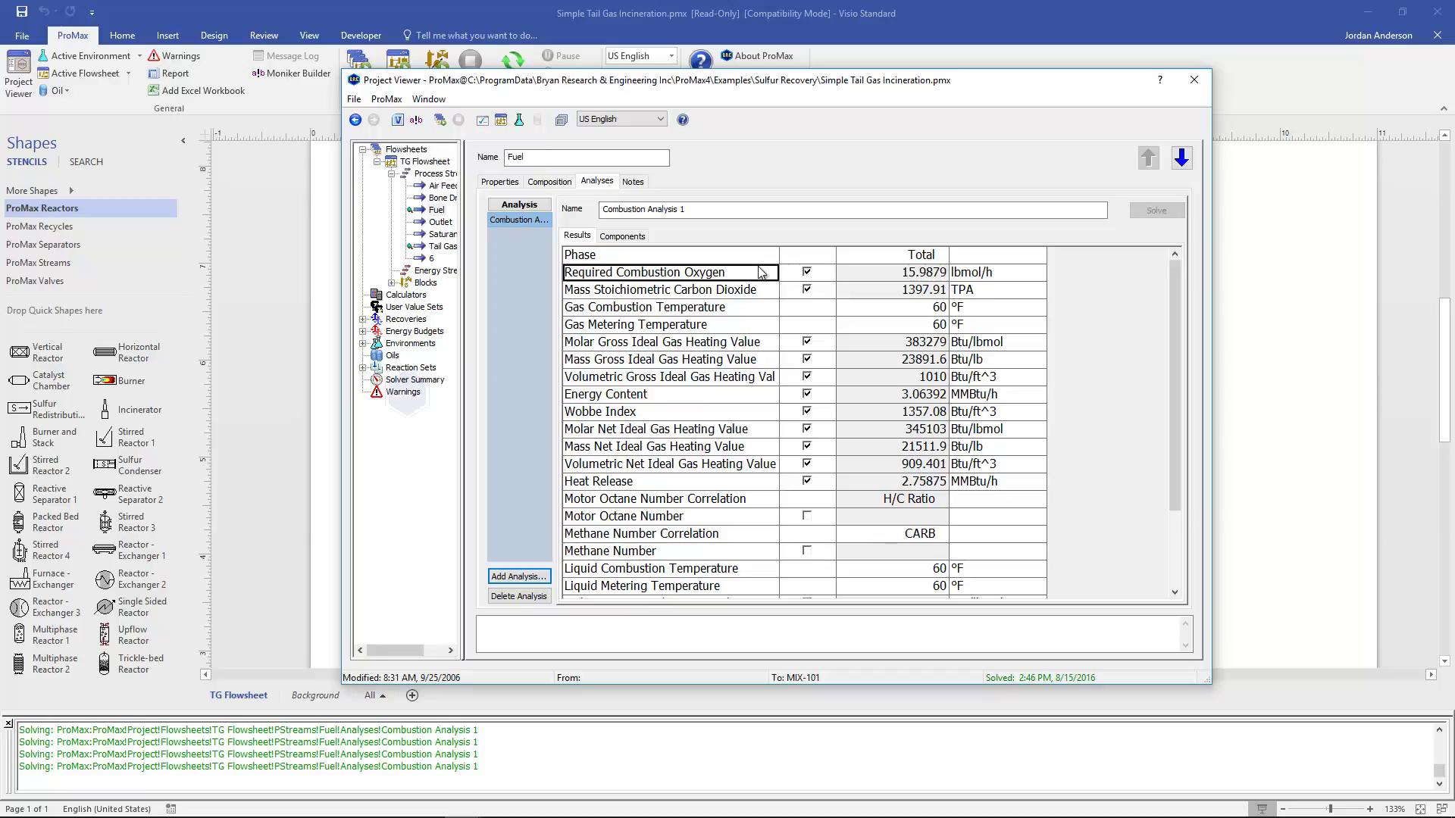
left_click(762, 295)
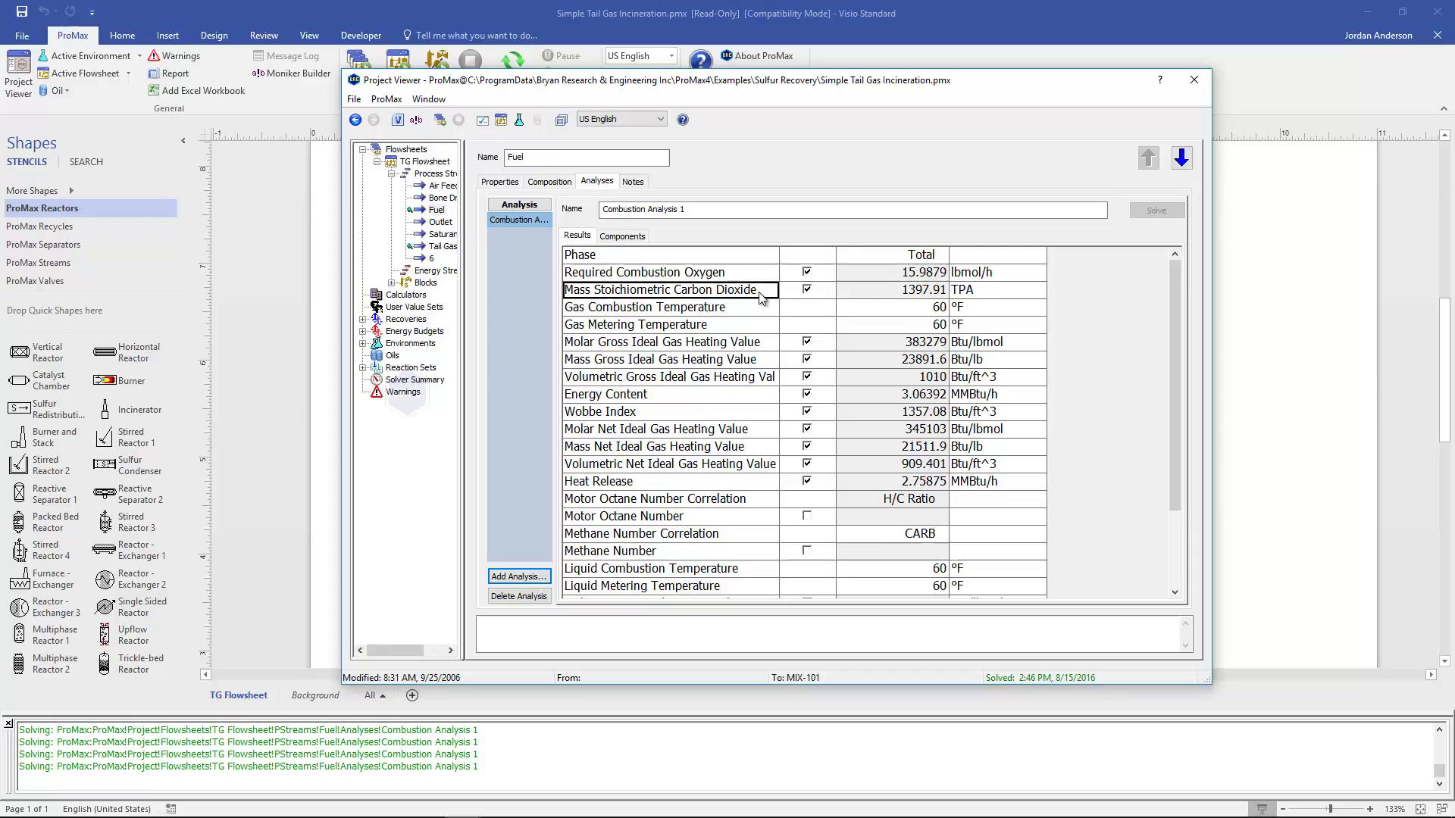
left_click(746, 345)
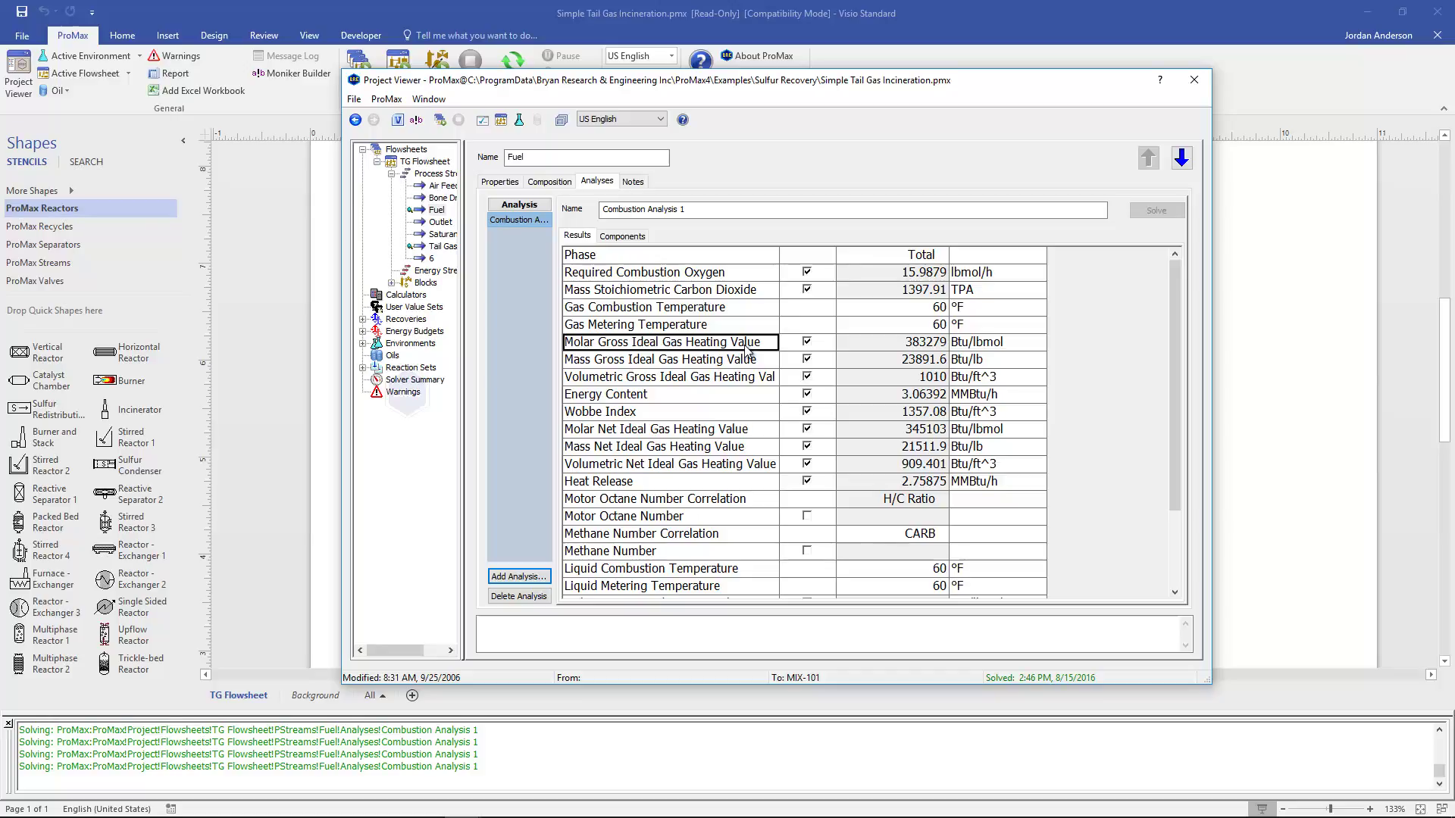
left_click(727, 431)
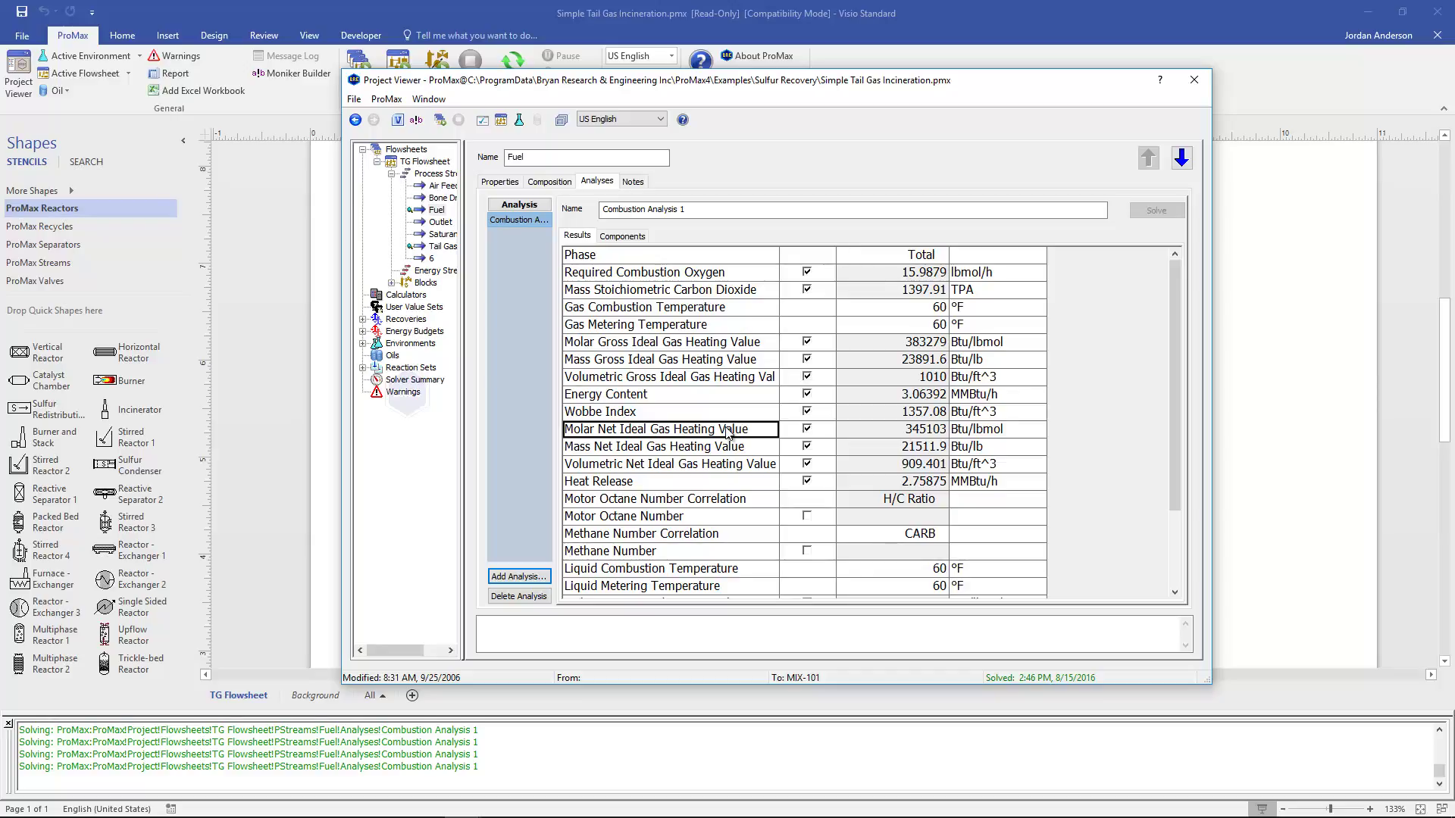
left_click(742, 347)
left_click(741, 361)
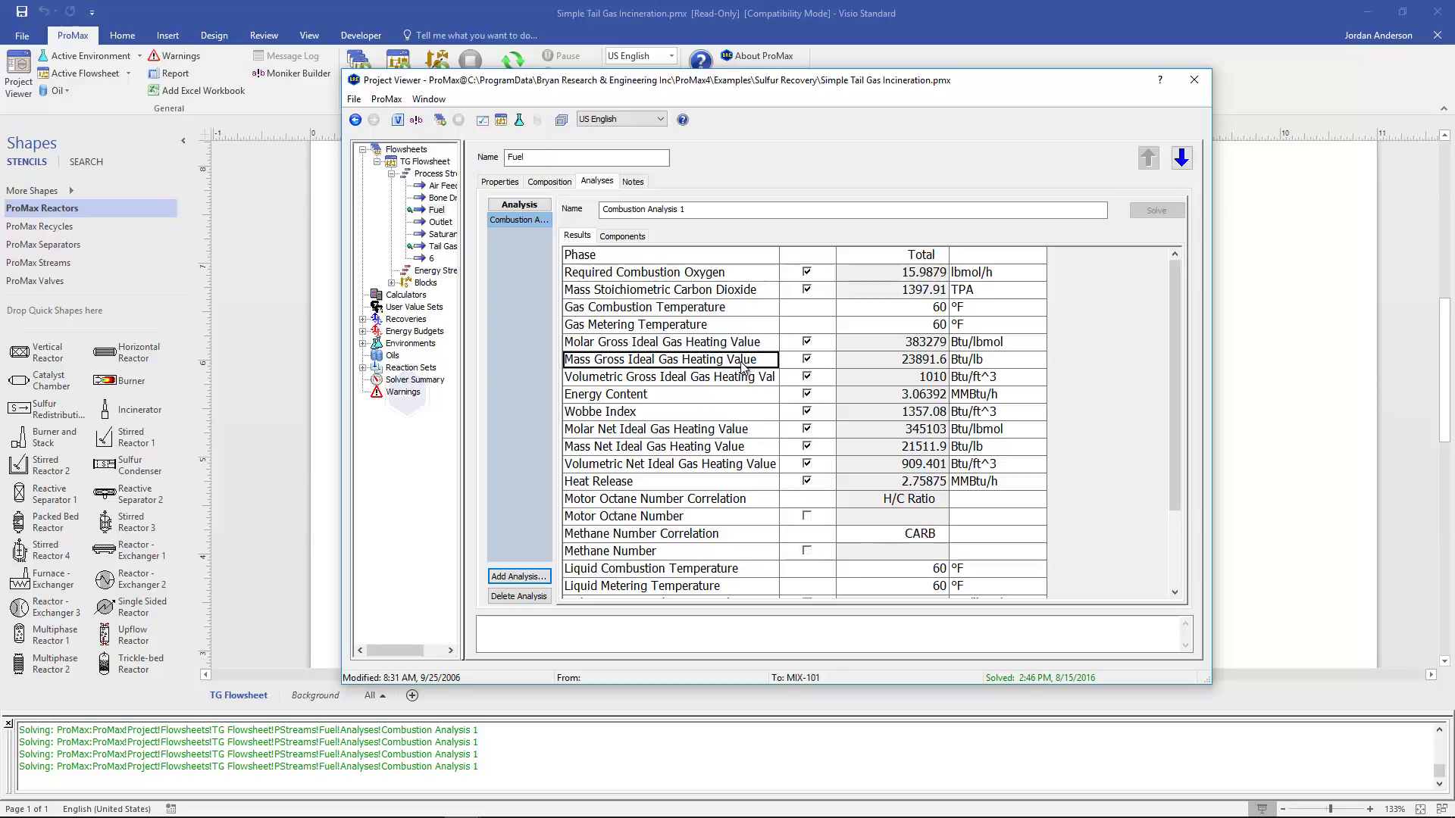
left_click(741, 379)
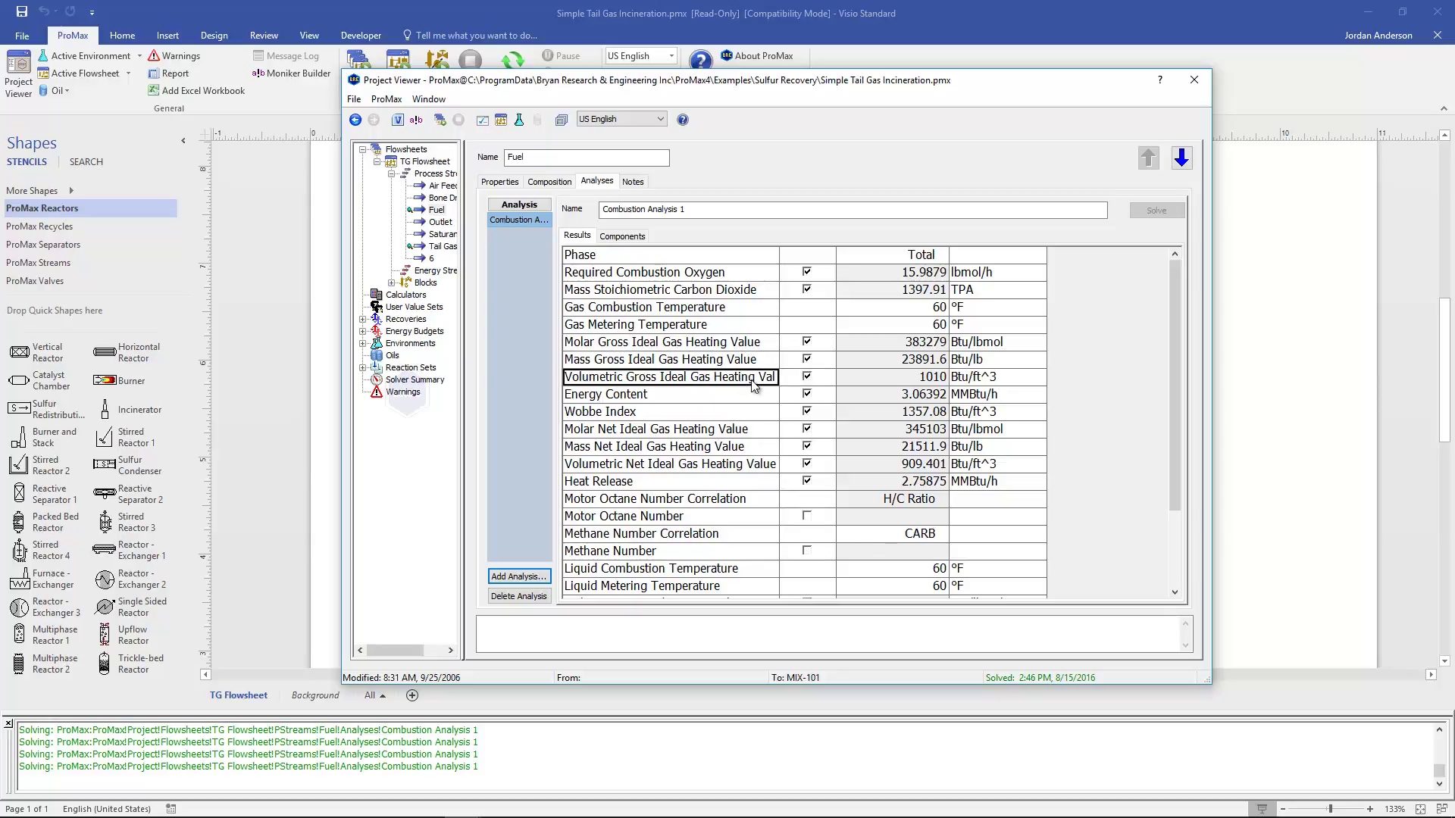
left_click(741, 310)
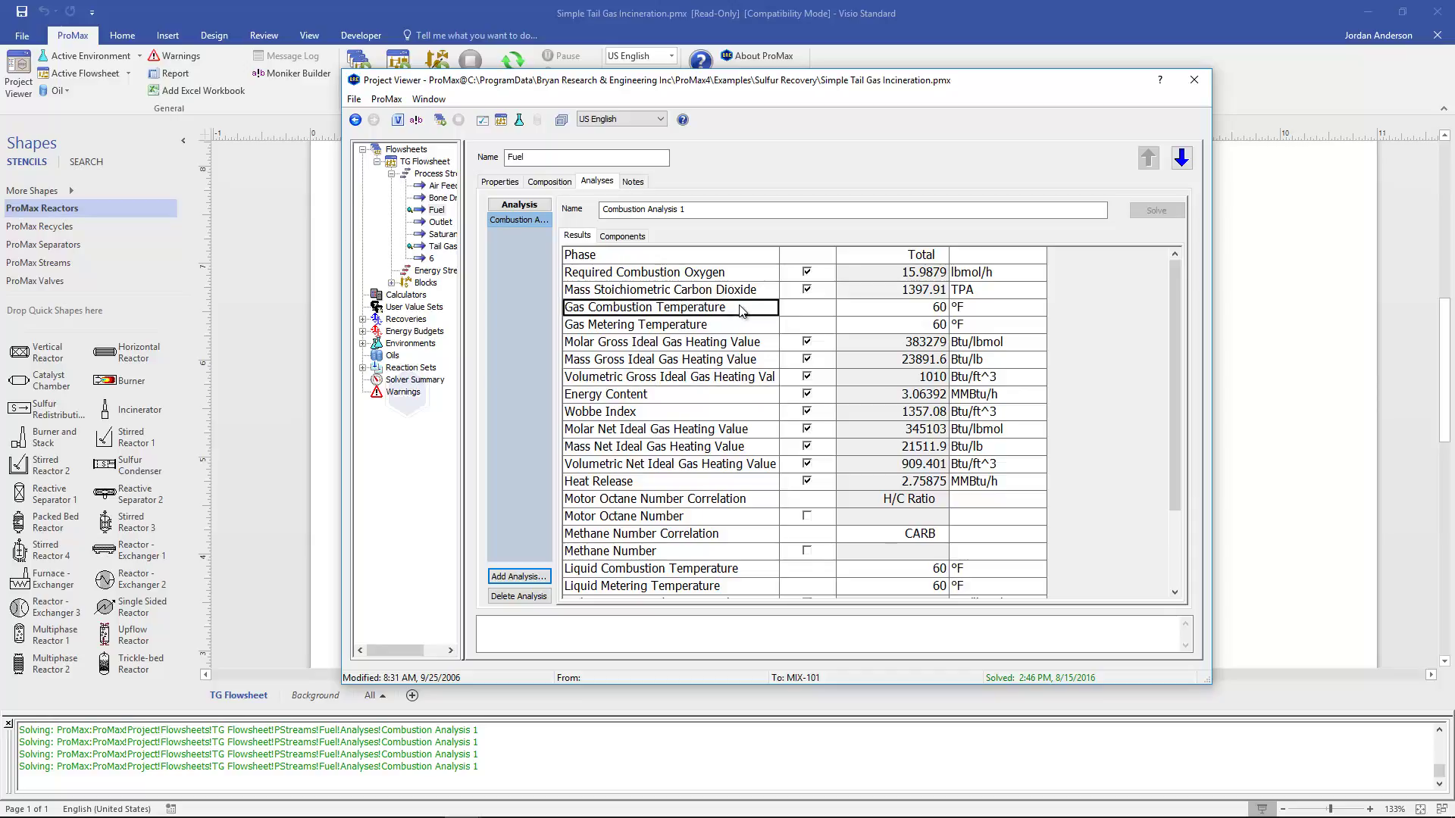
left_click(744, 324)
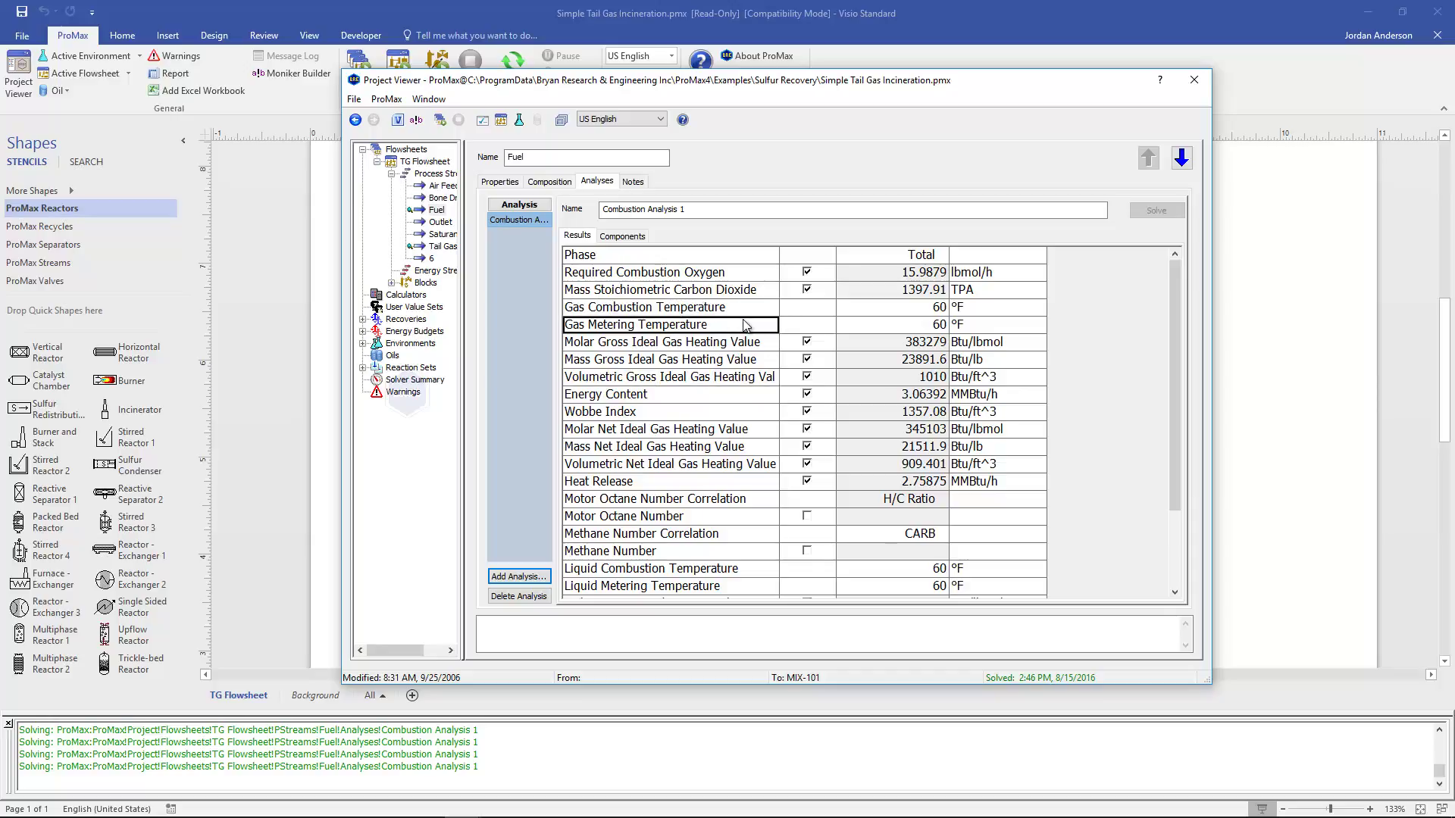
left_click(893, 307)
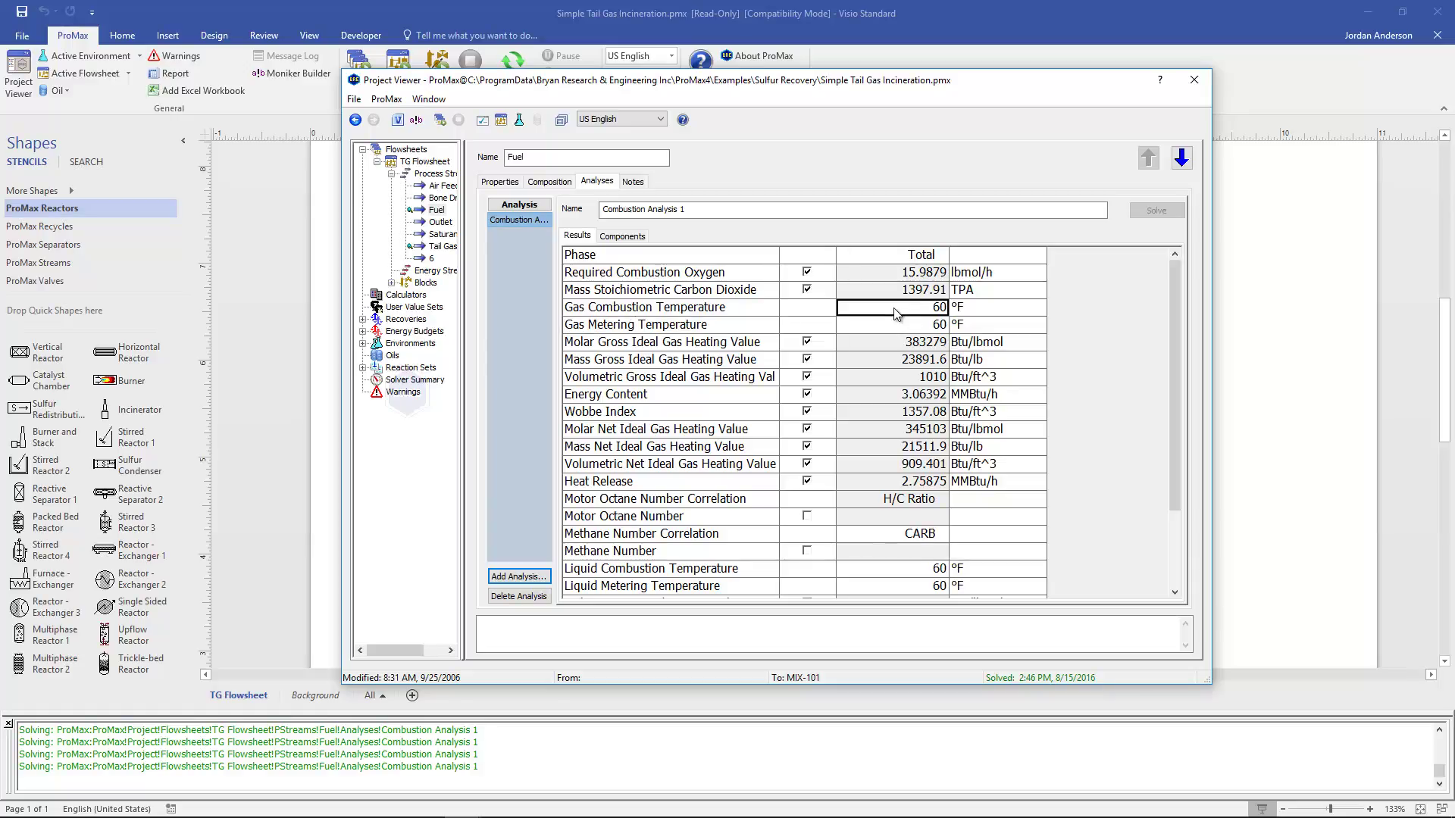
mouse_move(915, 329)
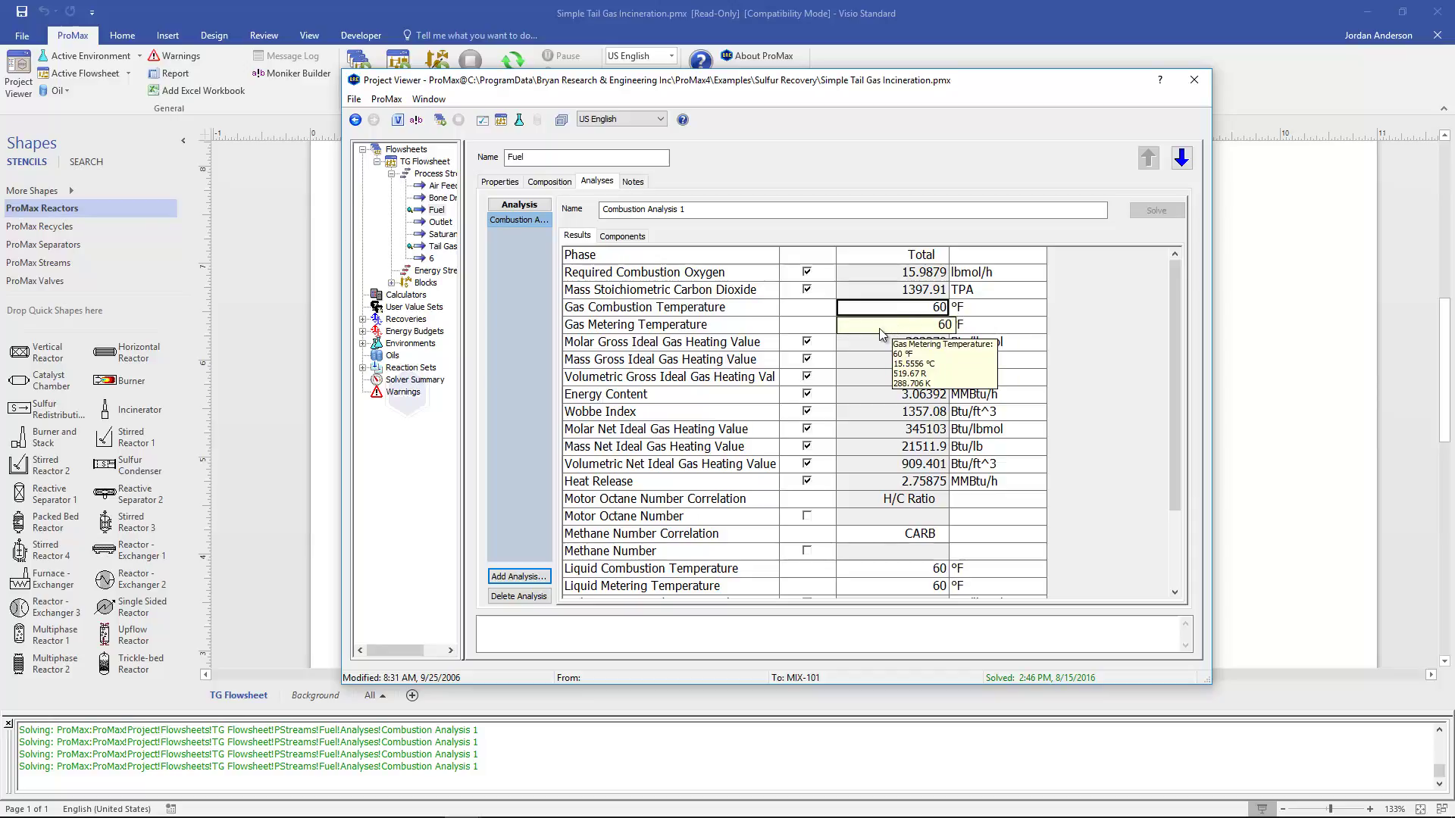
mouse_move(890, 383)
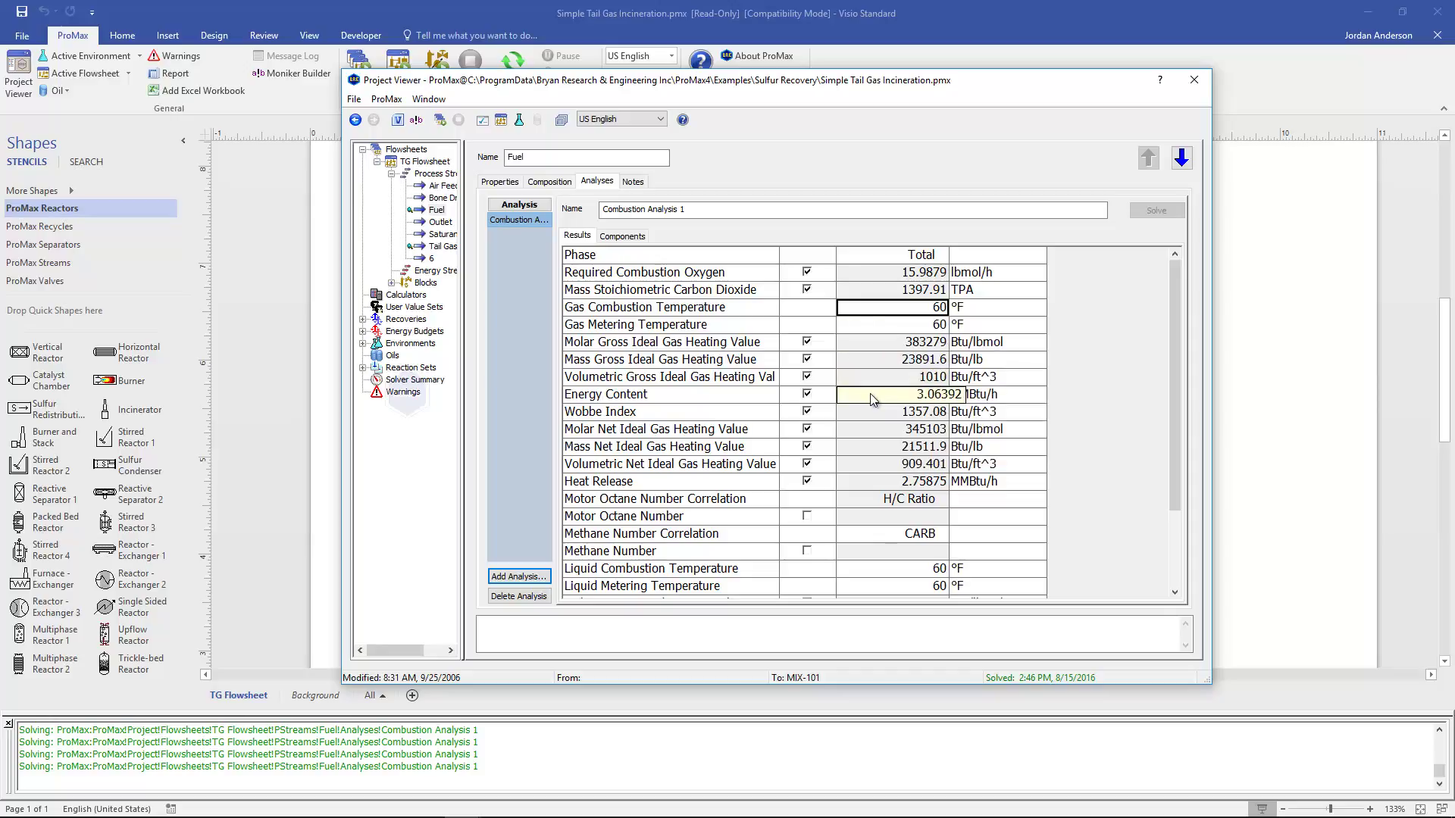
left_click(872, 394)
left_click(739, 395)
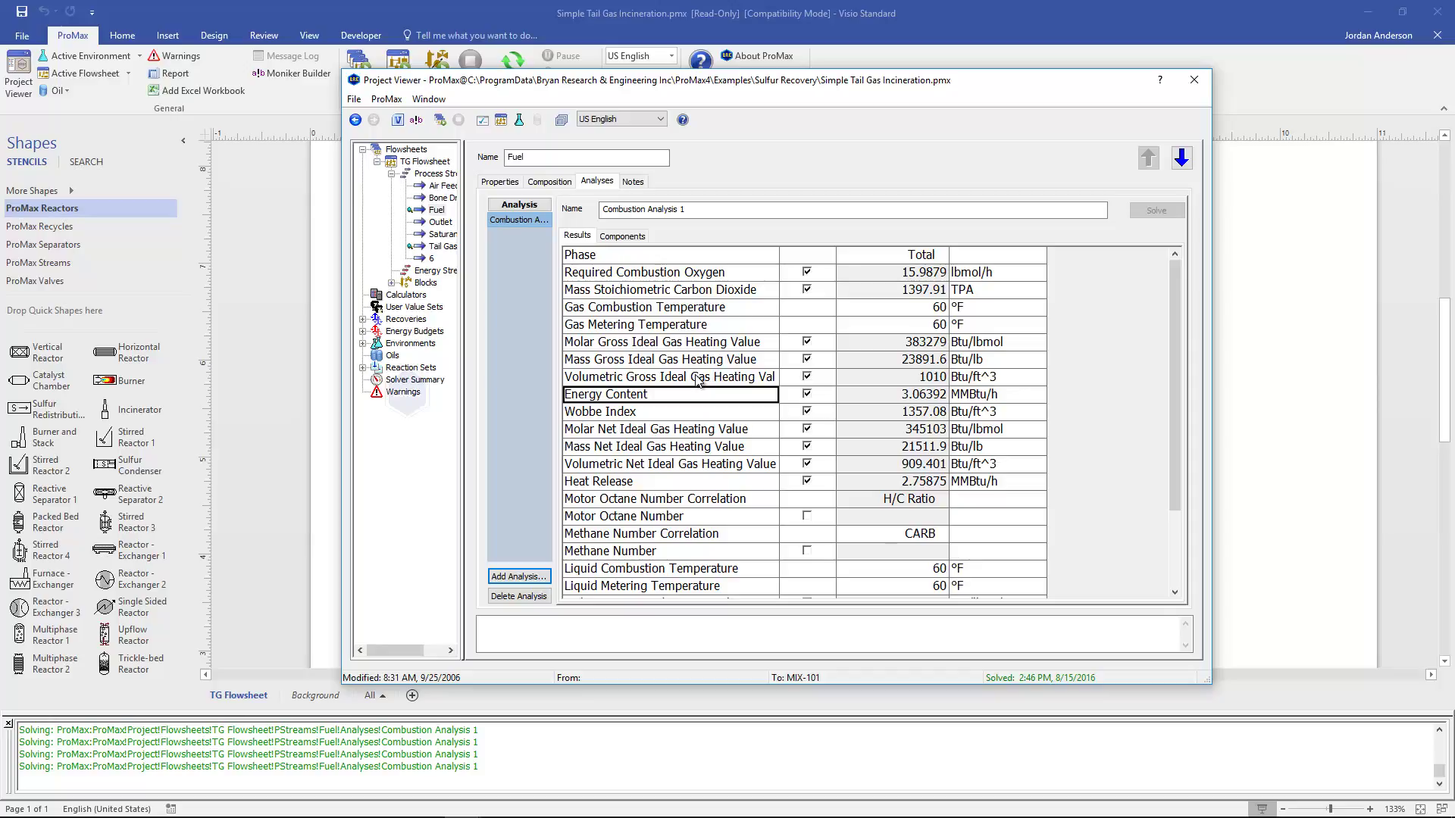
left_click(716, 485)
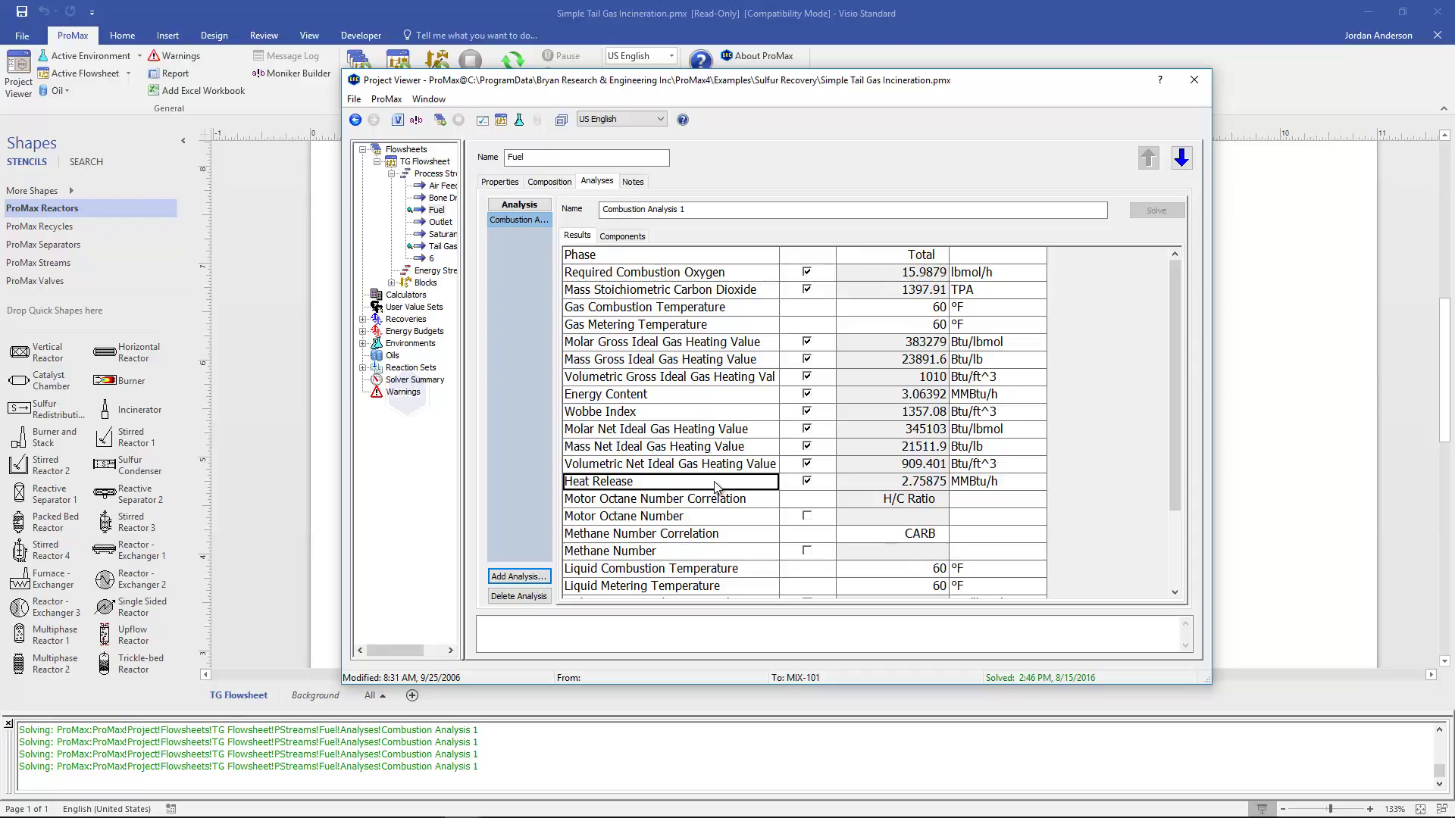
Enable Motor Octane Number and Methane Number results and re-solve, yielding 140.1 and 108.422
left_click(658, 415)
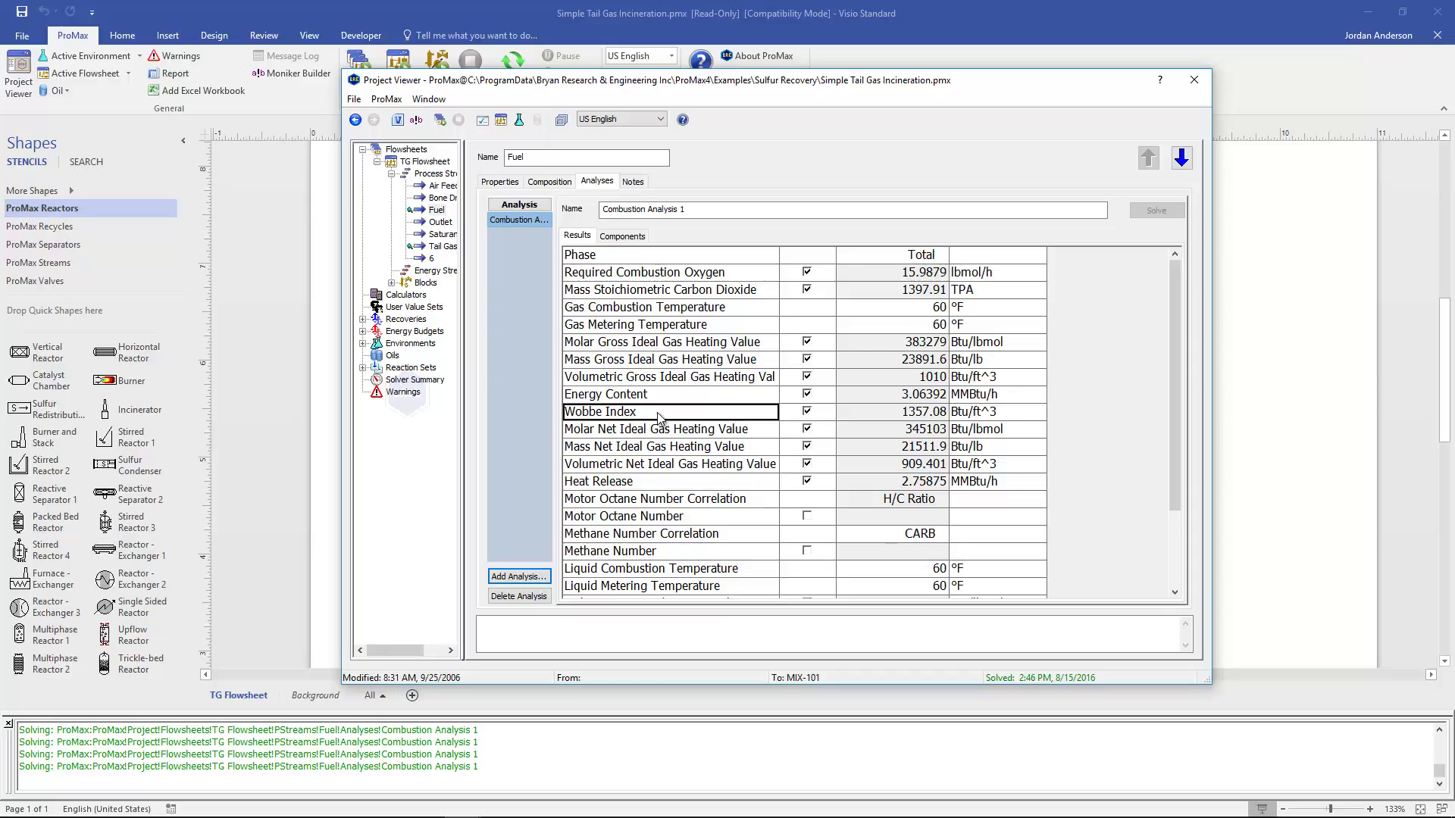
left_click(807, 516)
left_click(807, 551)
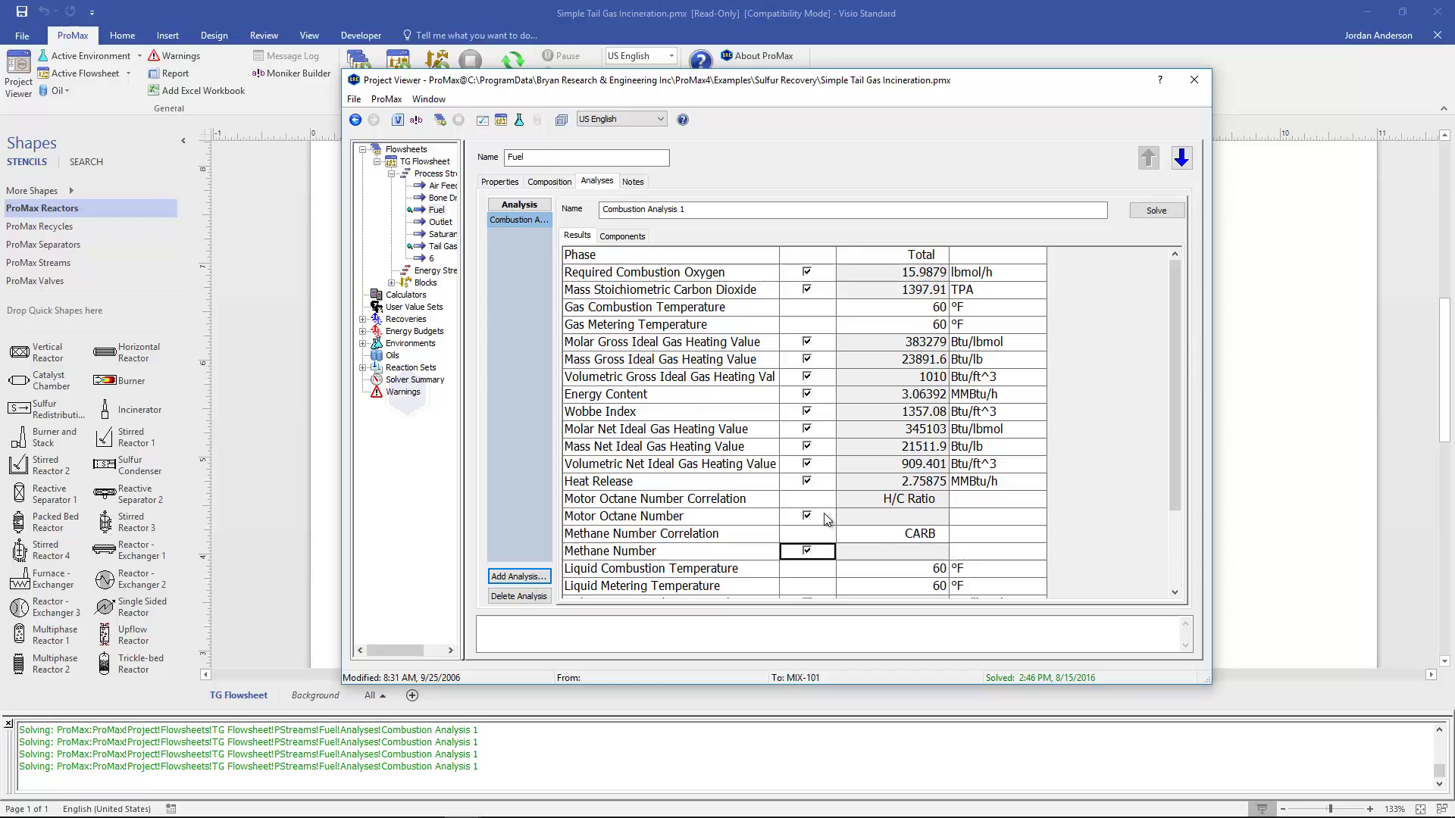
left_click(1155, 216)
left_click(903, 521)
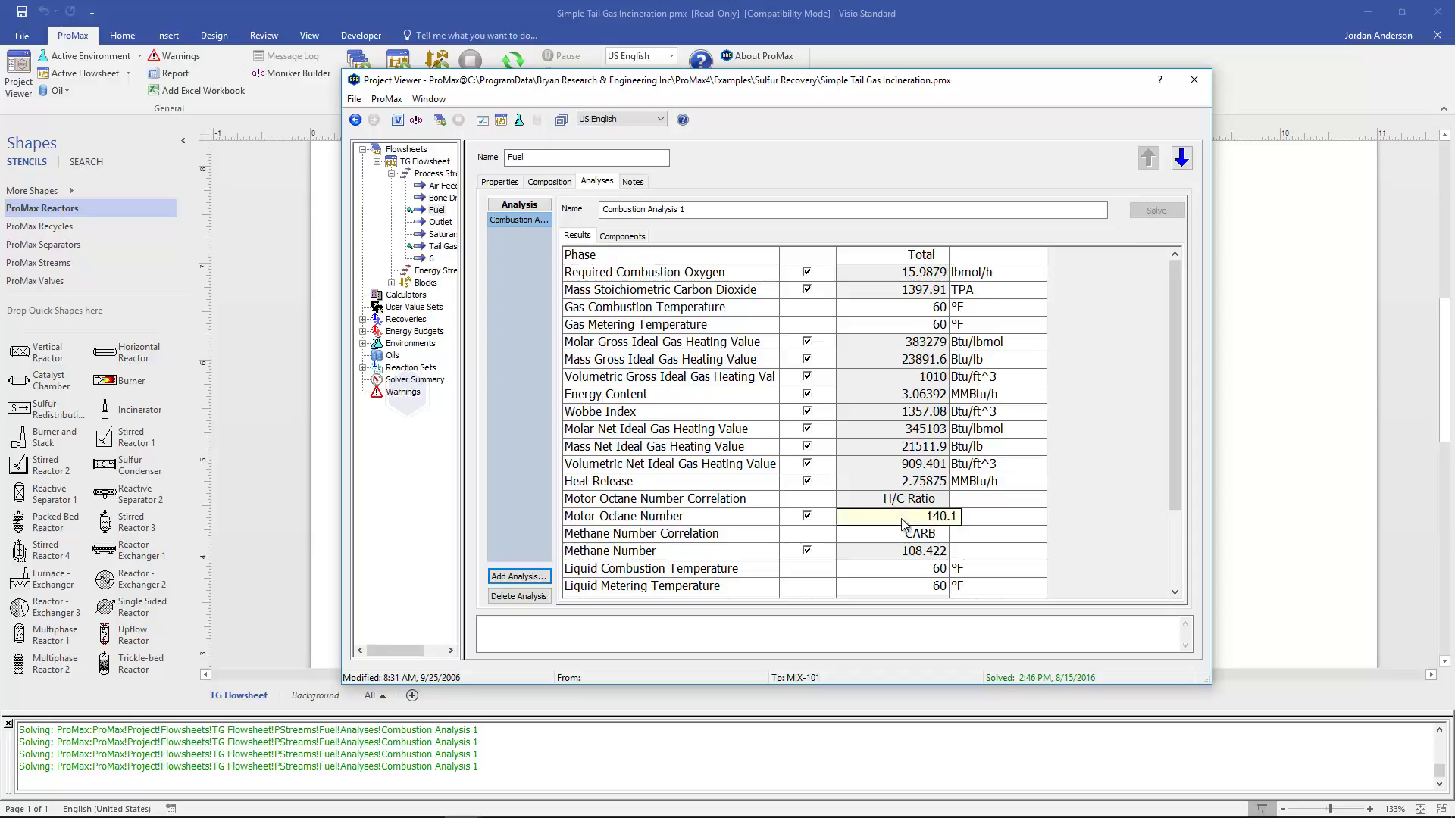
left_click(903, 521)
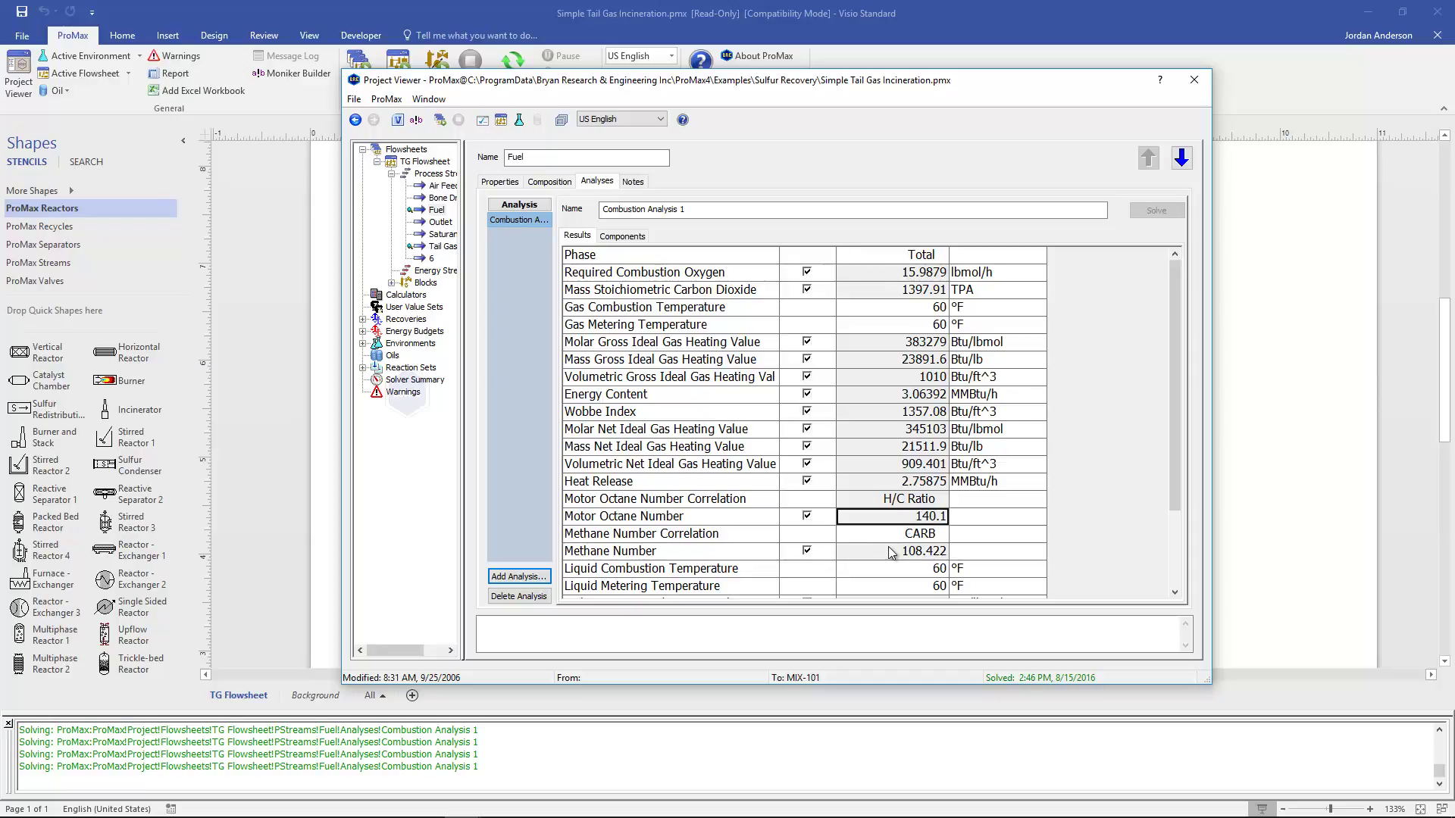
left_click(894, 553)
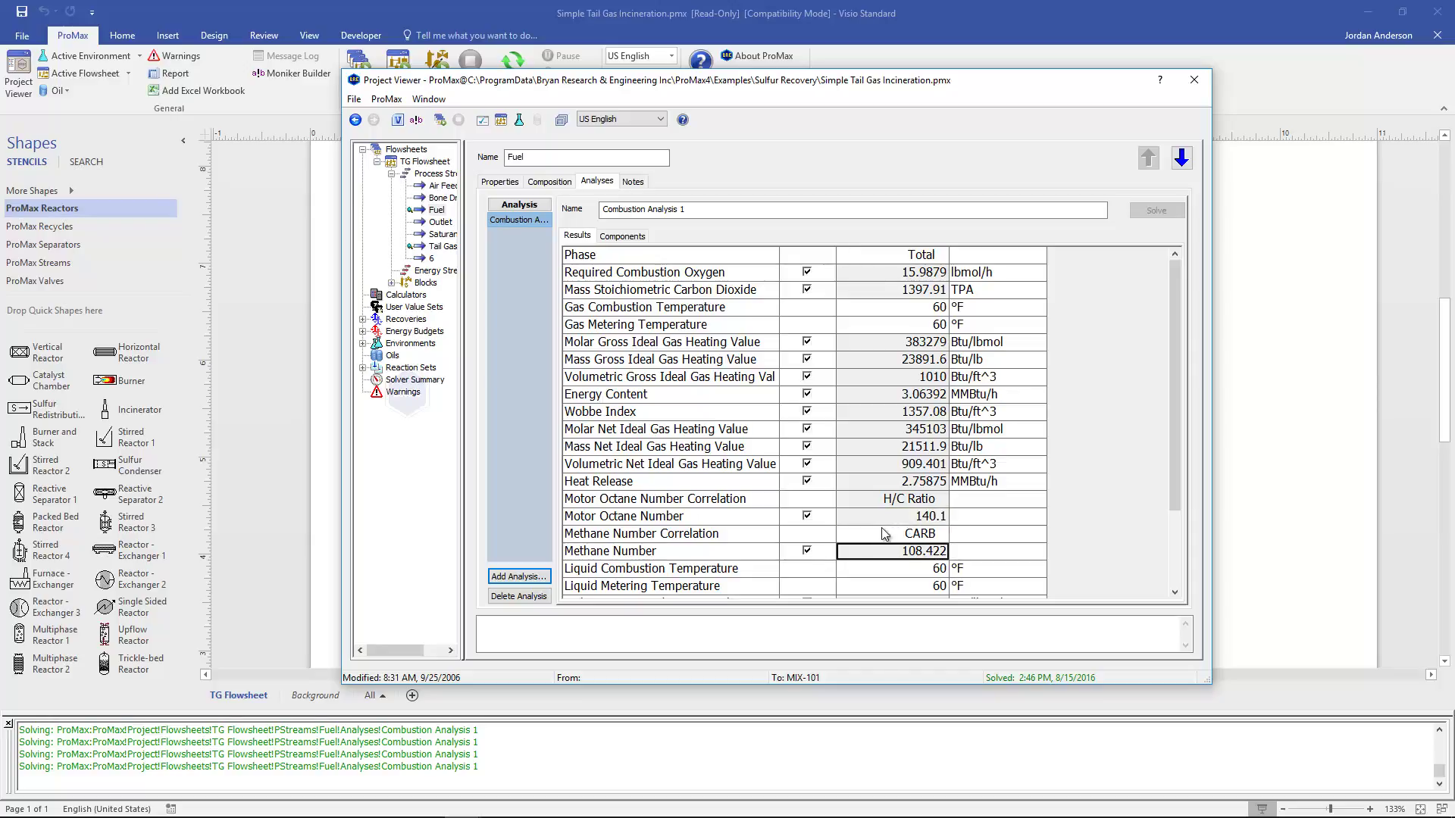
left_click(886, 535)
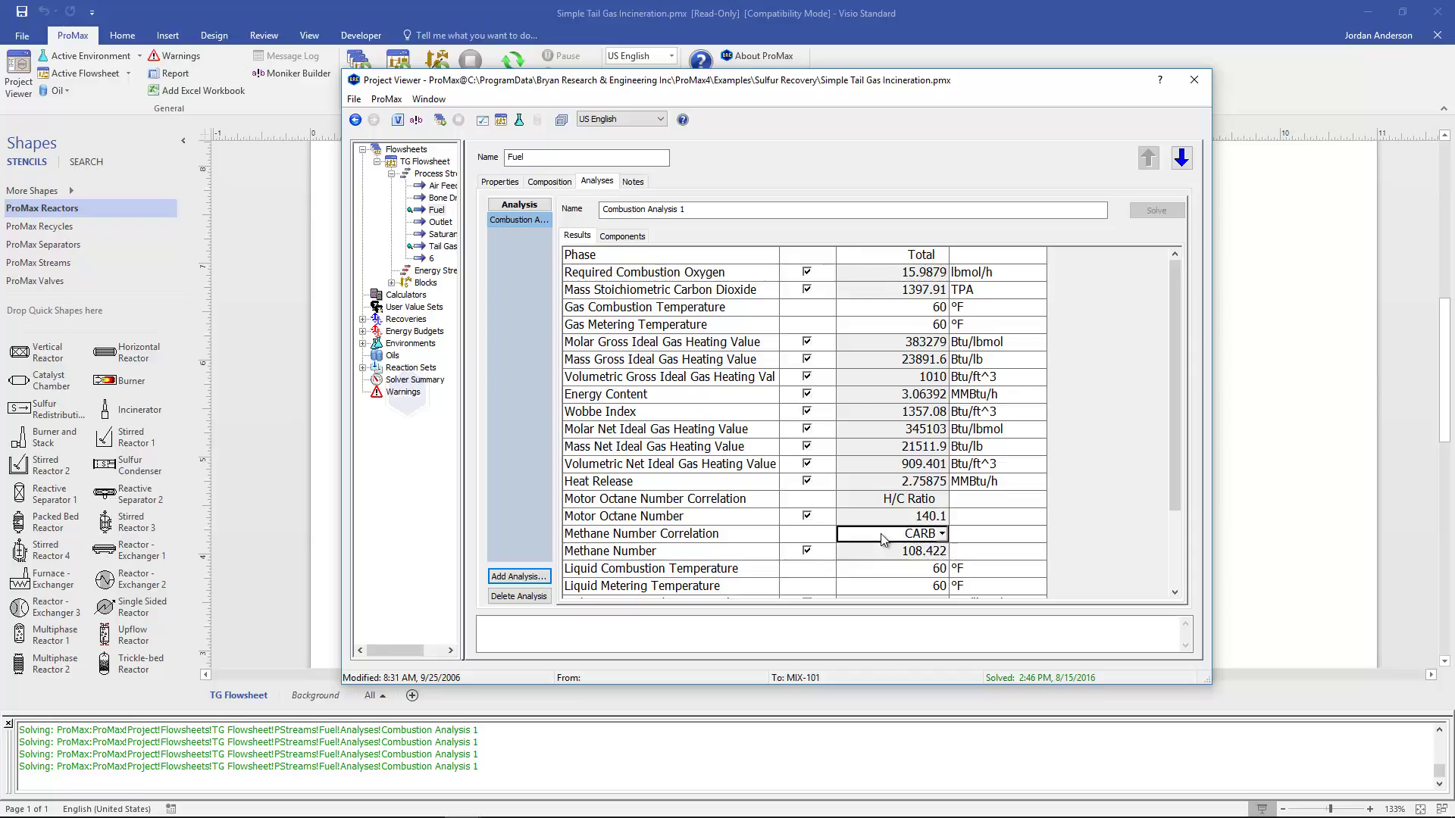
left_click(942, 534)
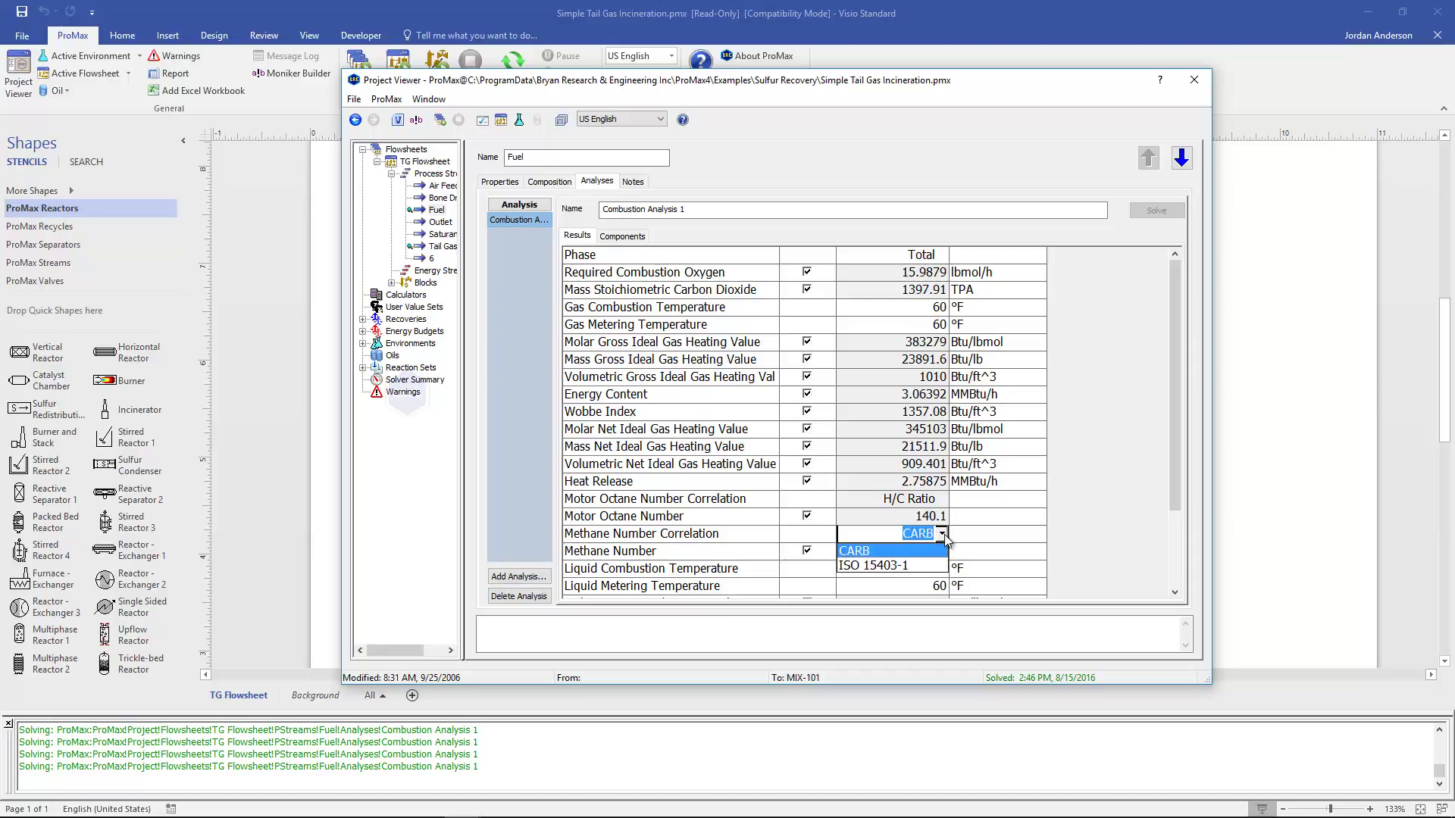
left_click(944, 534)
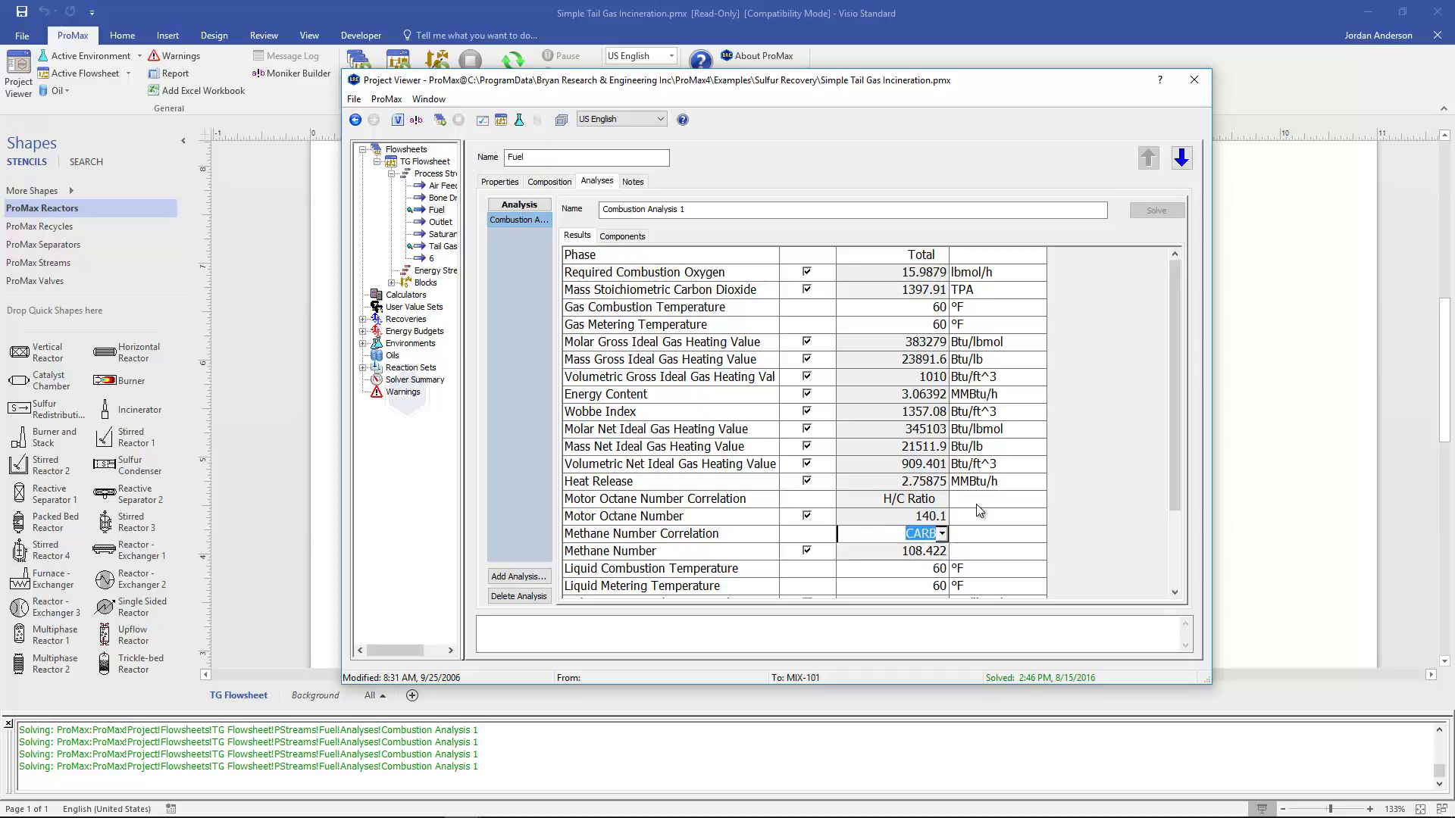
scroll(981, 506, "down", 2)
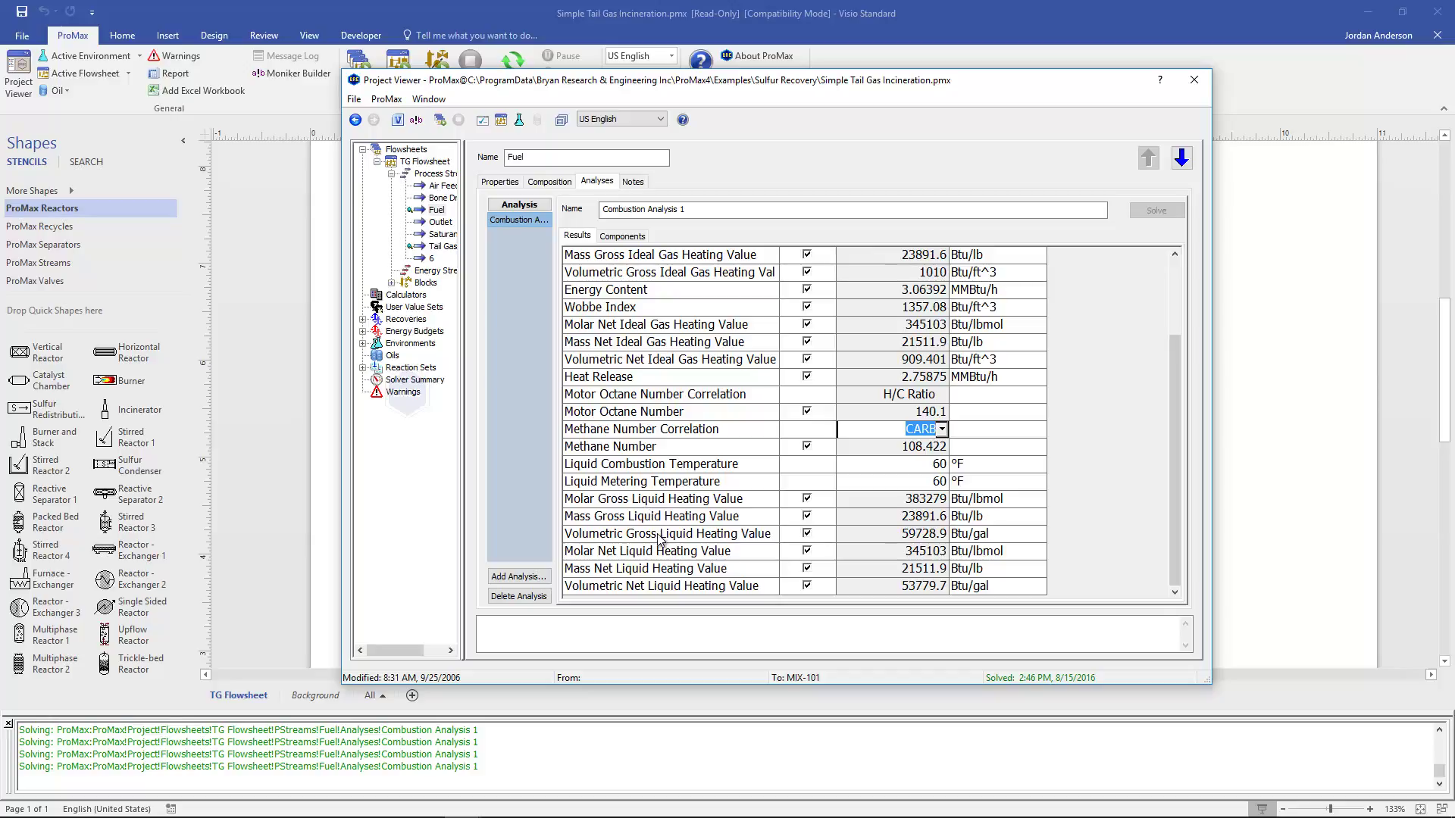
left_click(870, 469)
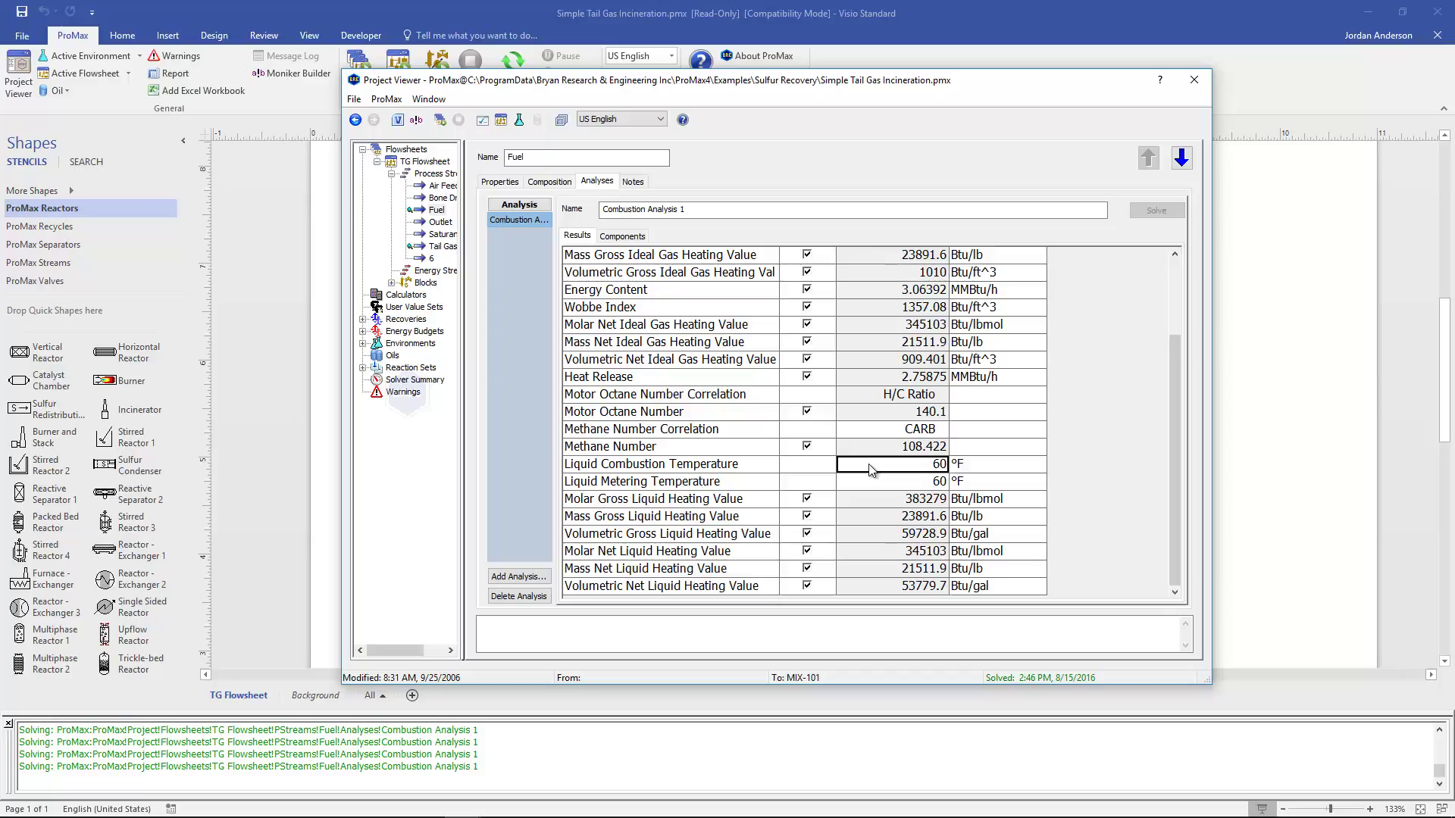
mouse_move(897, 484)
left_click(632, 238)
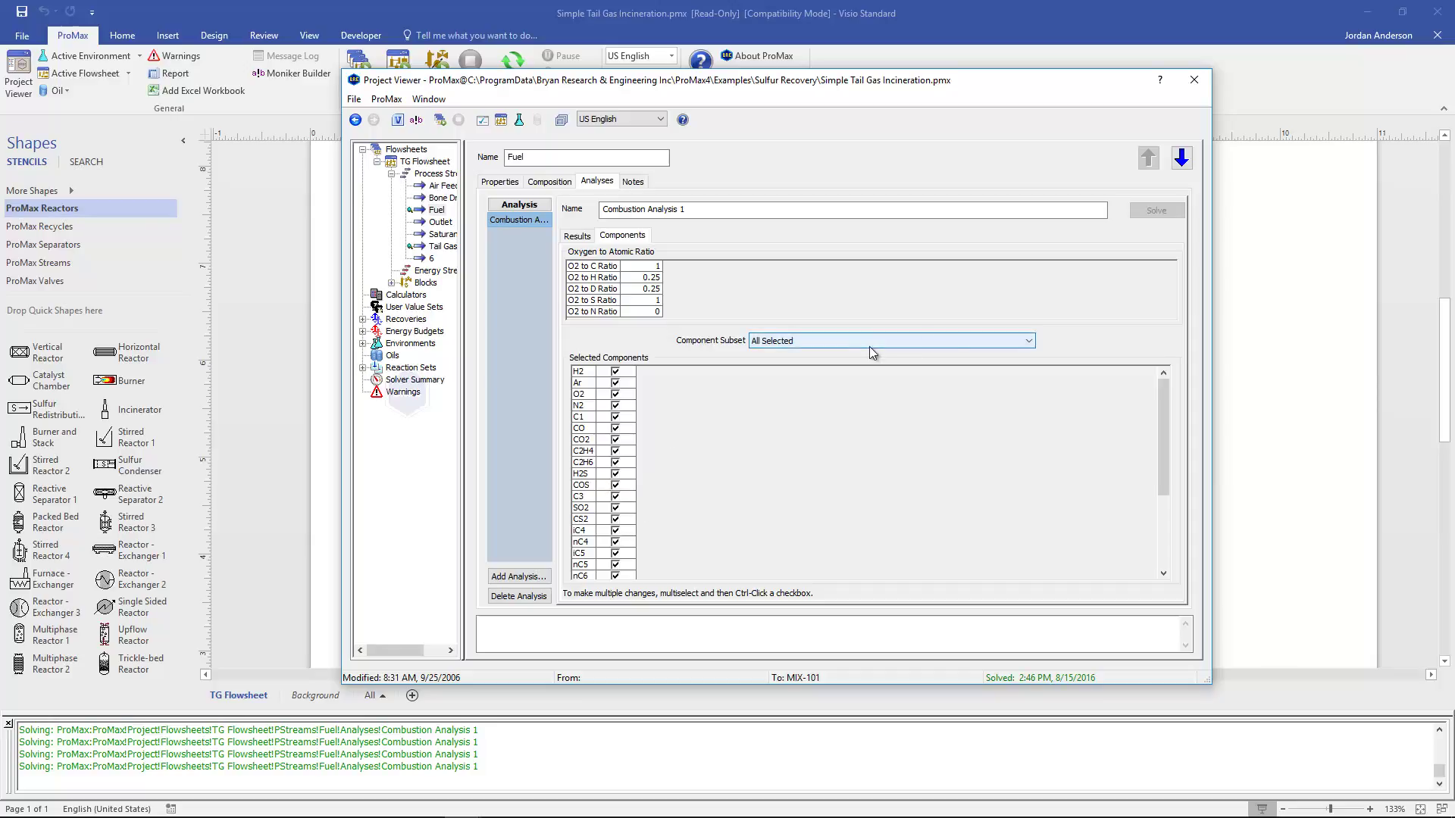
left_click(973, 340)
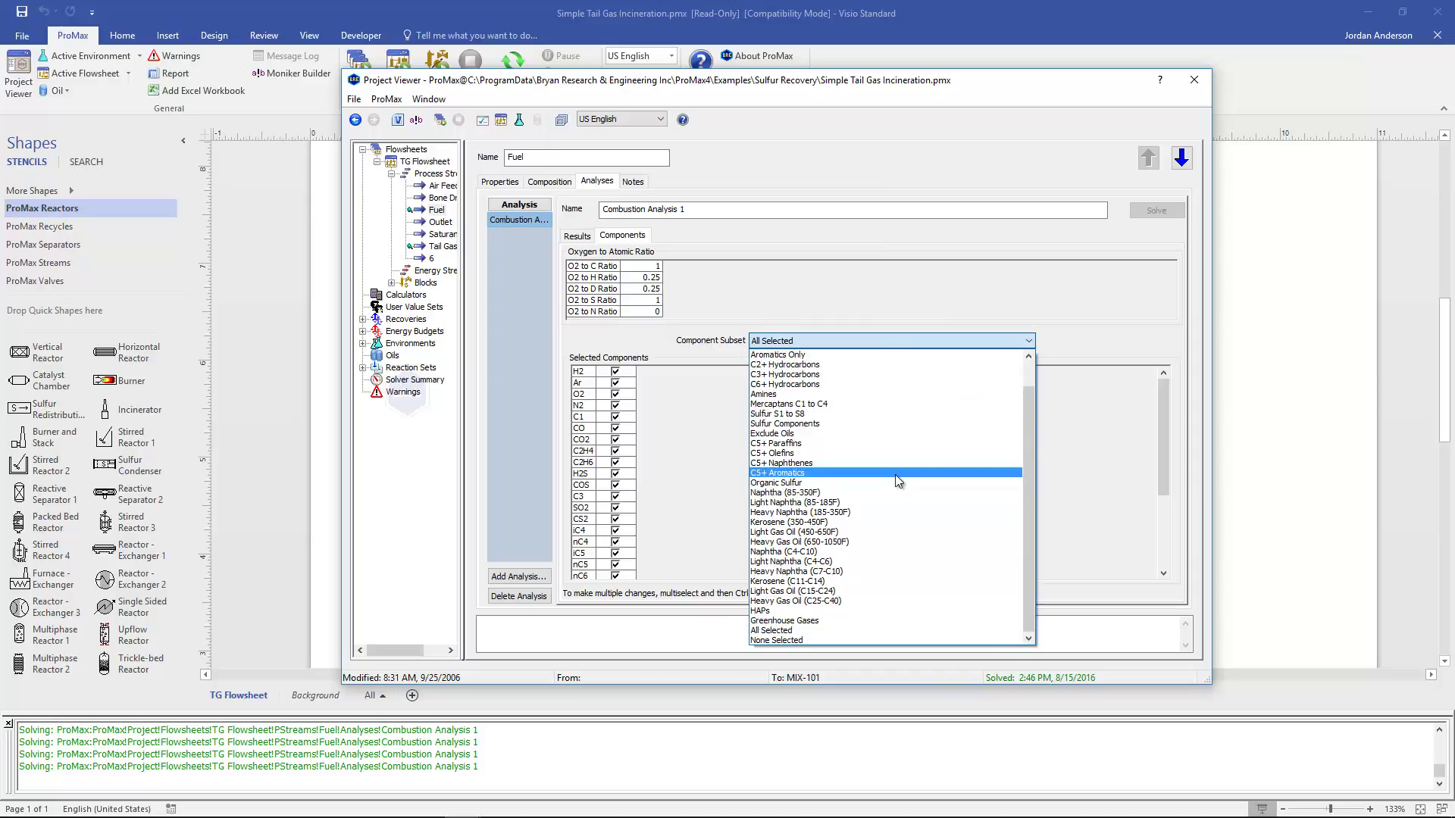
left_click(679, 470)
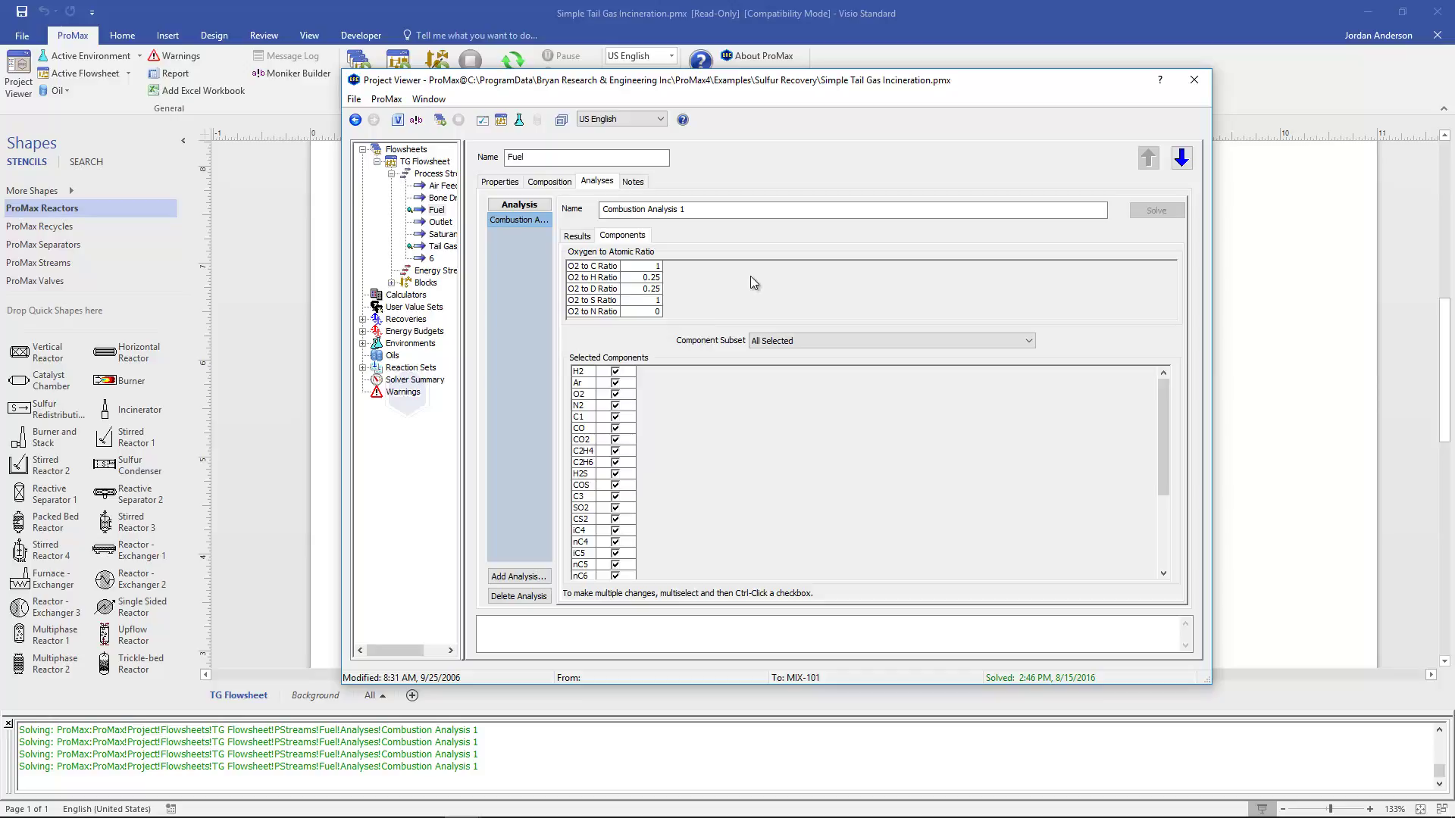
left_click(575, 237)
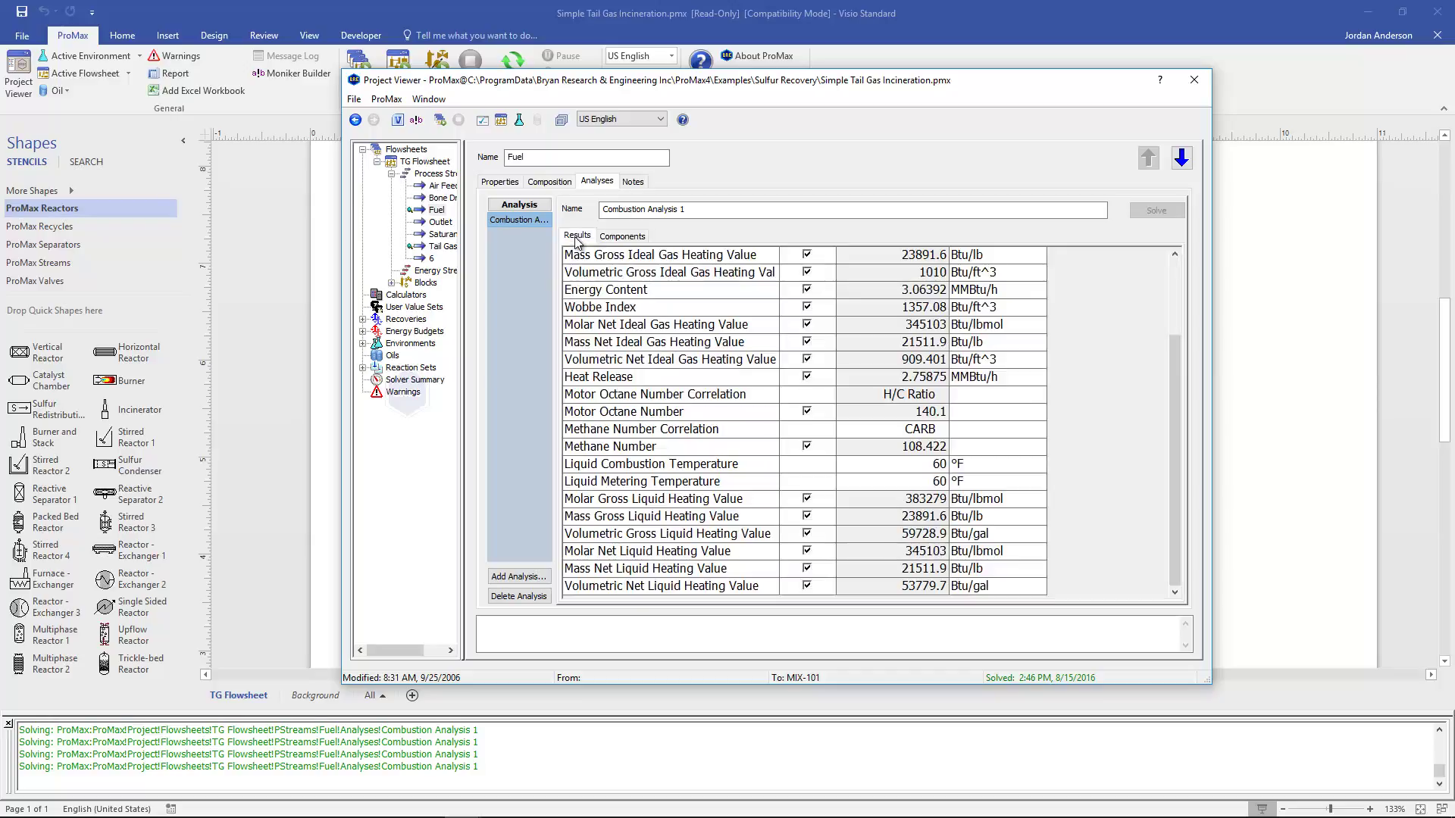